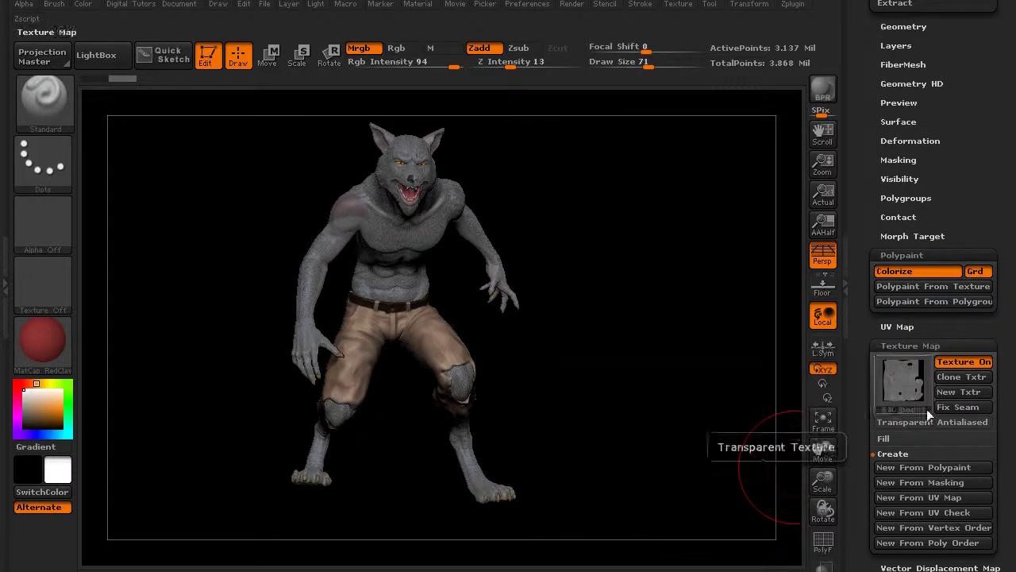
Turn off the texture map display on the werewolf body subtool
left_click(955, 363)
left_click_drag(874, 205, 863, 353)
left_click_drag(865, 175, 866, 299)
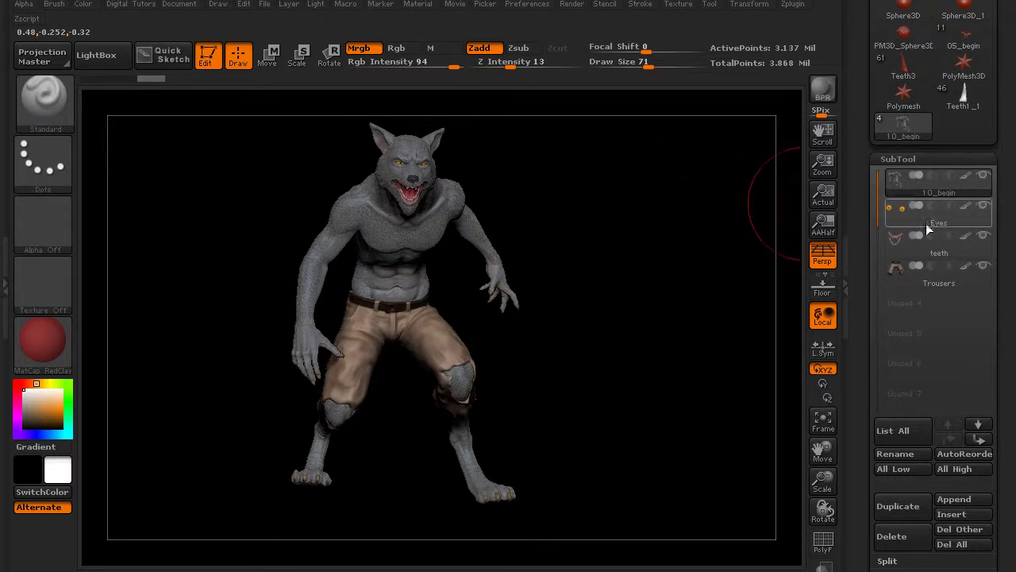
mouse_move(899, 231)
left_click_drag(863, 132, 862, 279)
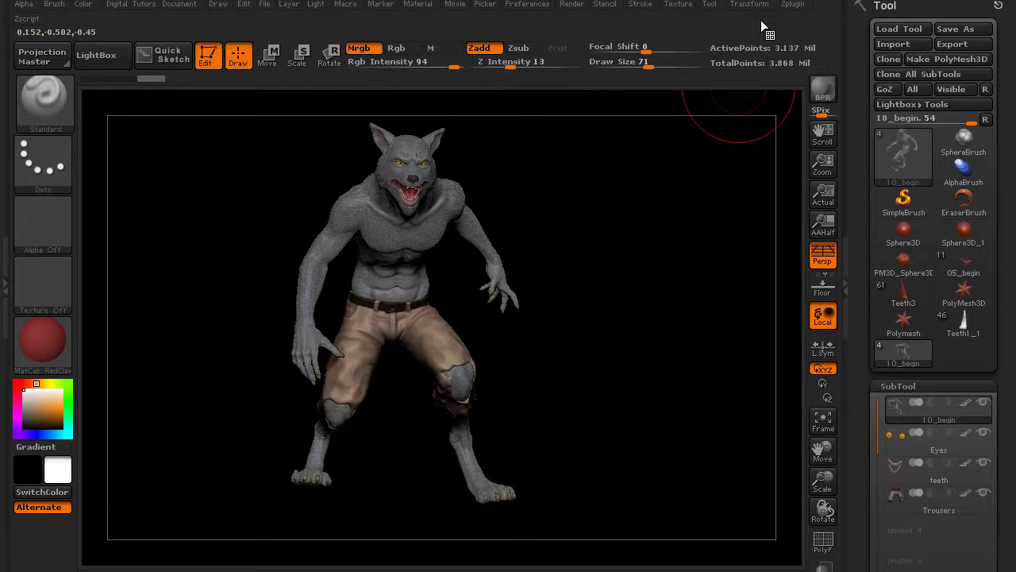
In Multi Map Exporter, enable Displacement, Normal, Texture from Polypaint, Ambient Occlusion and Export Mesh
left_click(791, 5)
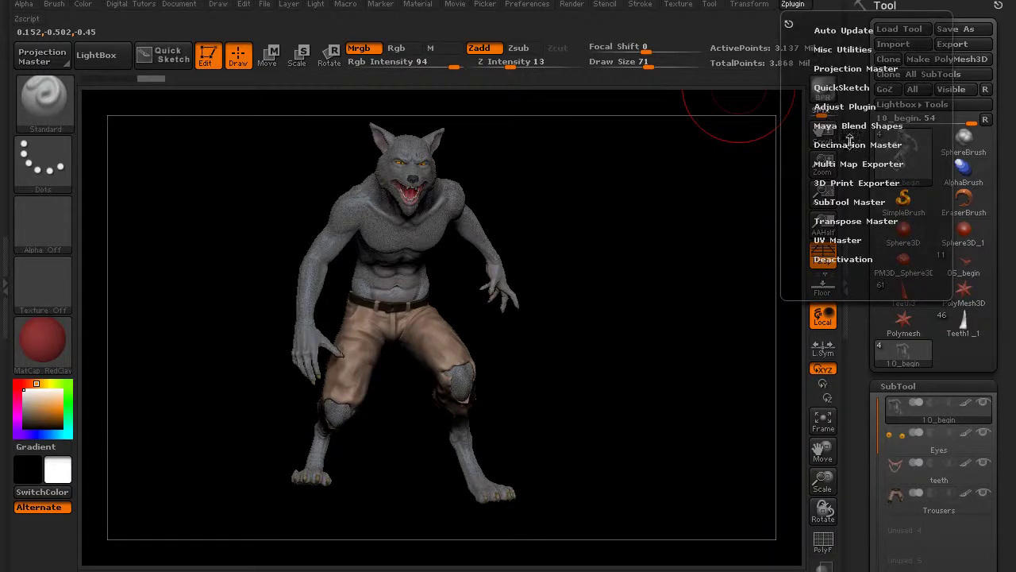
left_click(854, 164)
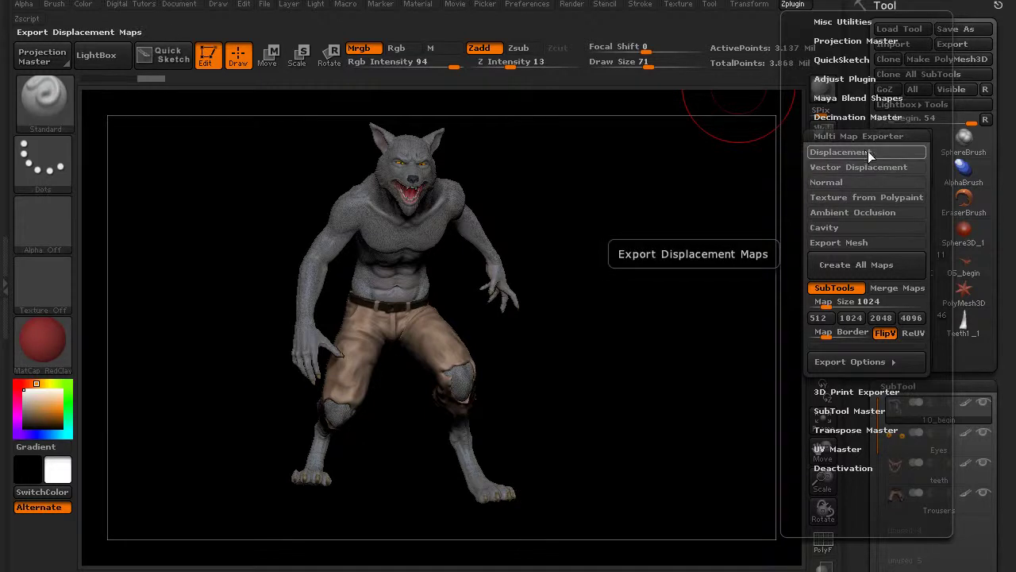
left_click(832, 156)
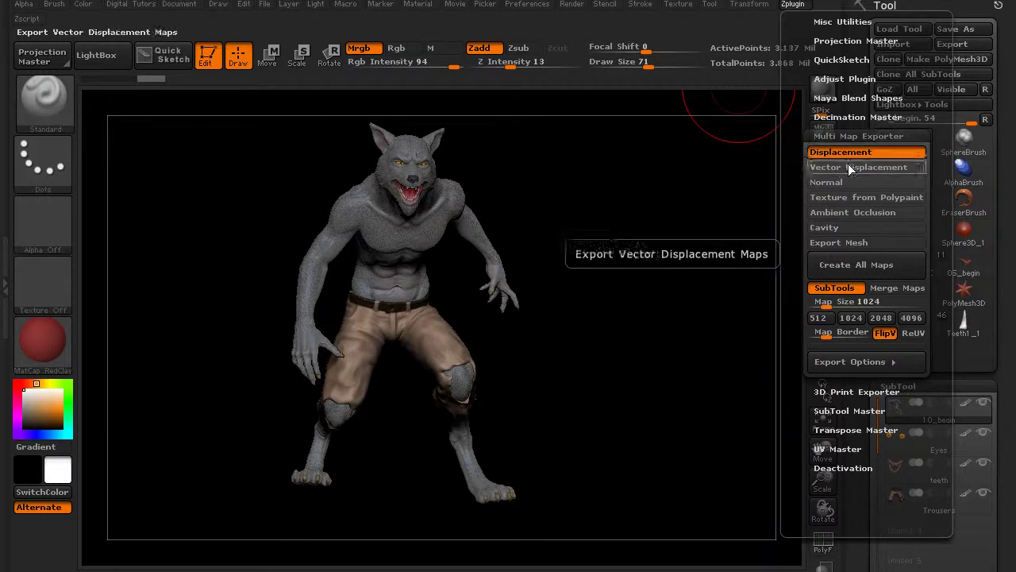
left_click(835, 182)
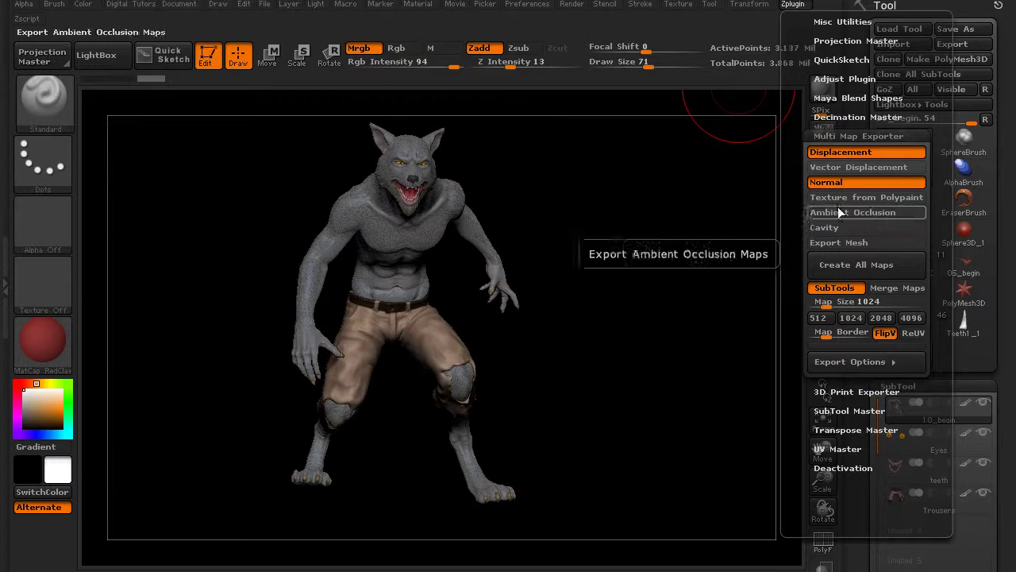
left_click(848, 197)
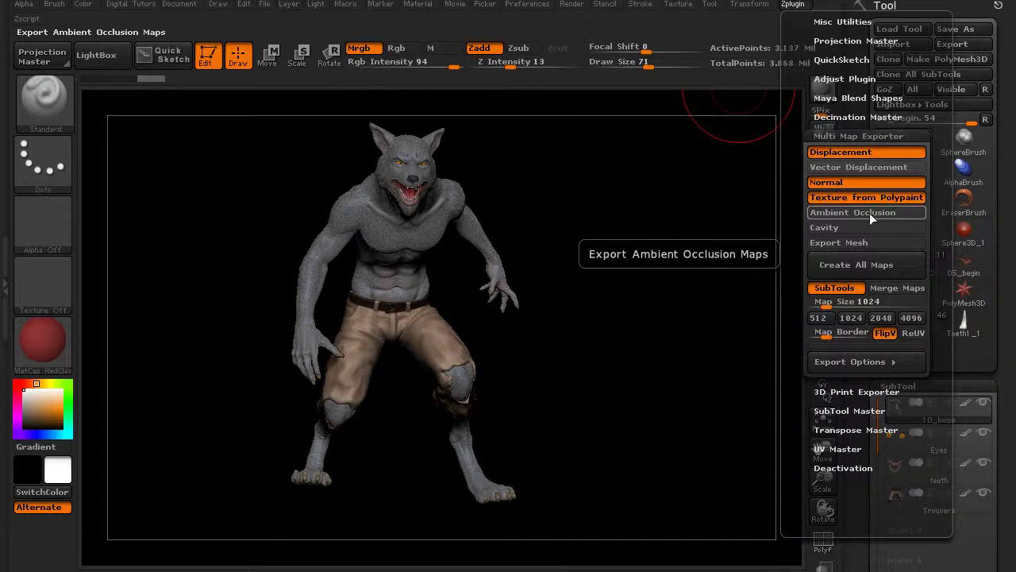
left_click(855, 211)
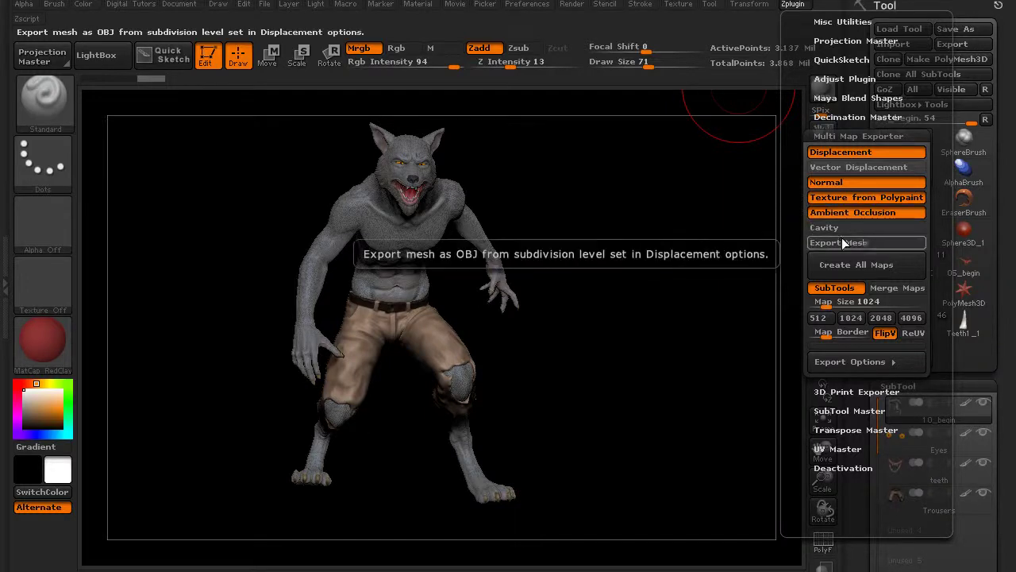
left_click(850, 242)
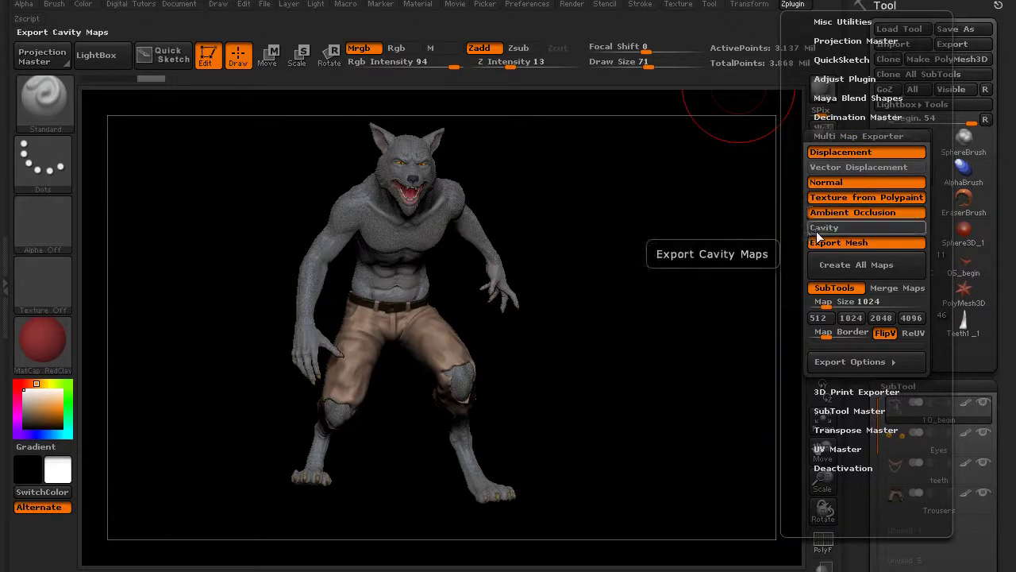
Switch the map export for visible subtools off and back on
left_click_drag(795, 239, 805, 195)
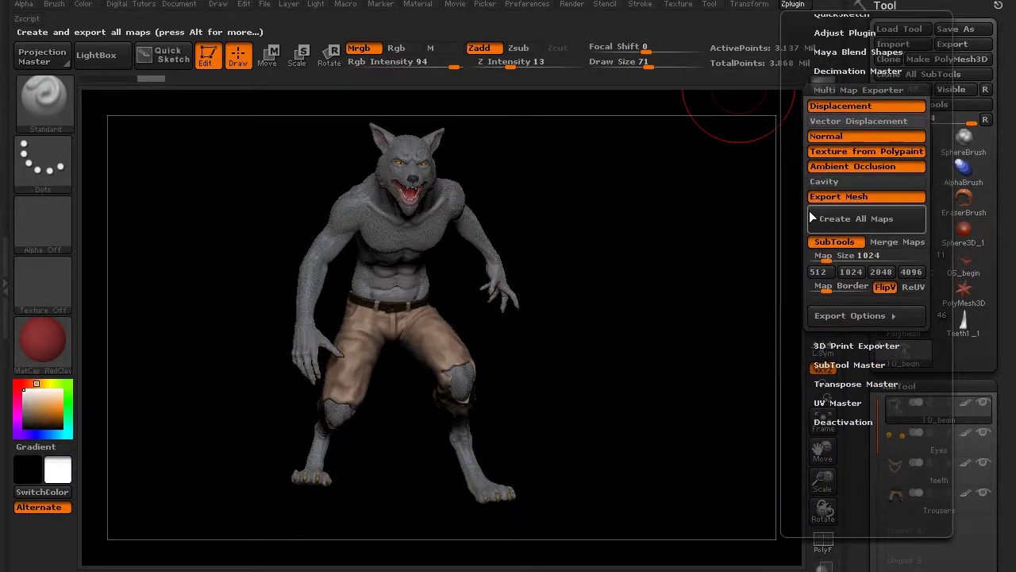
left_click(845, 242)
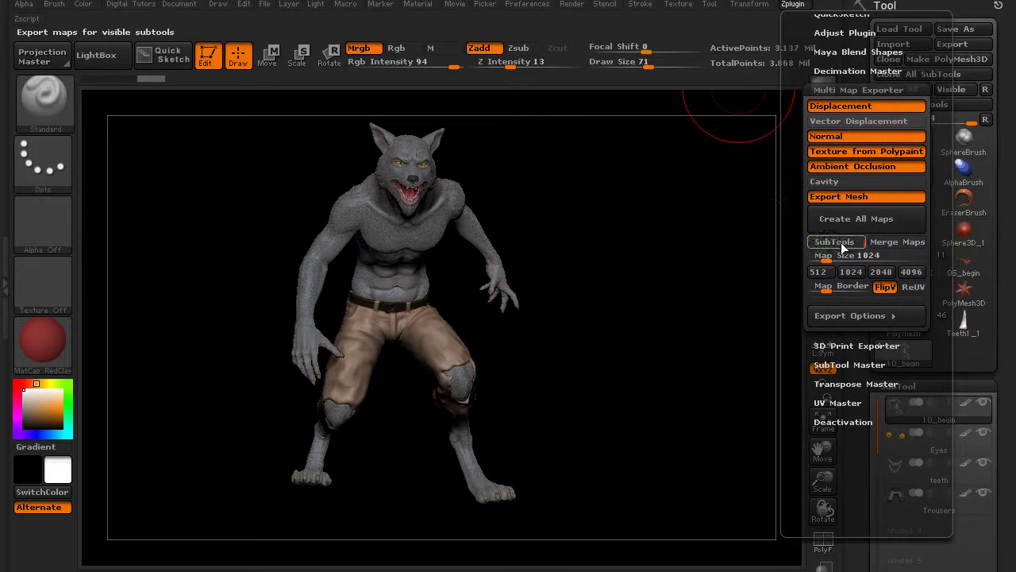
left_click(843, 240)
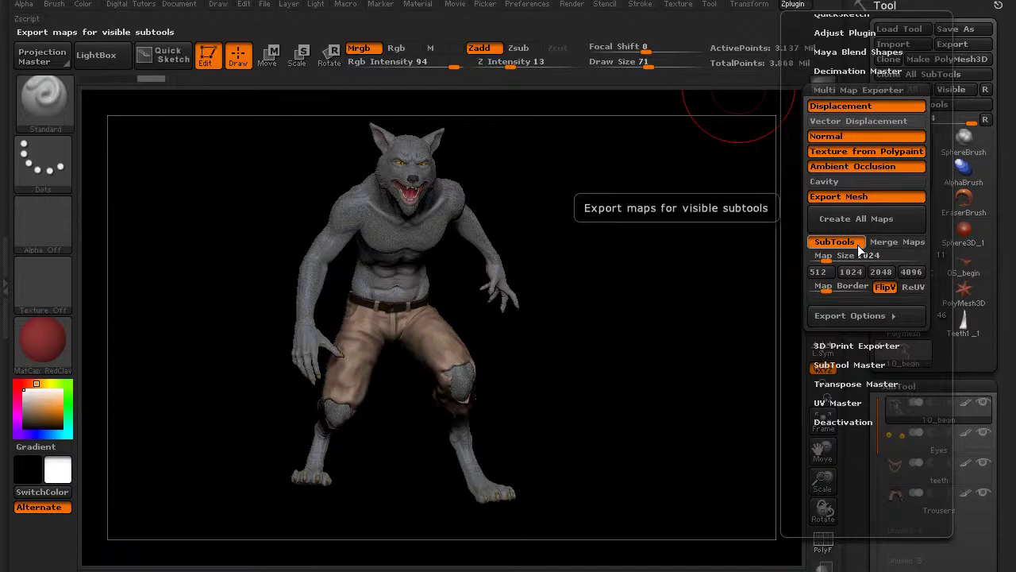
Try a larger export map size, return it to 1024, and keep the vertical map flip enabled
left_click_drag(794, 230, 795, 206)
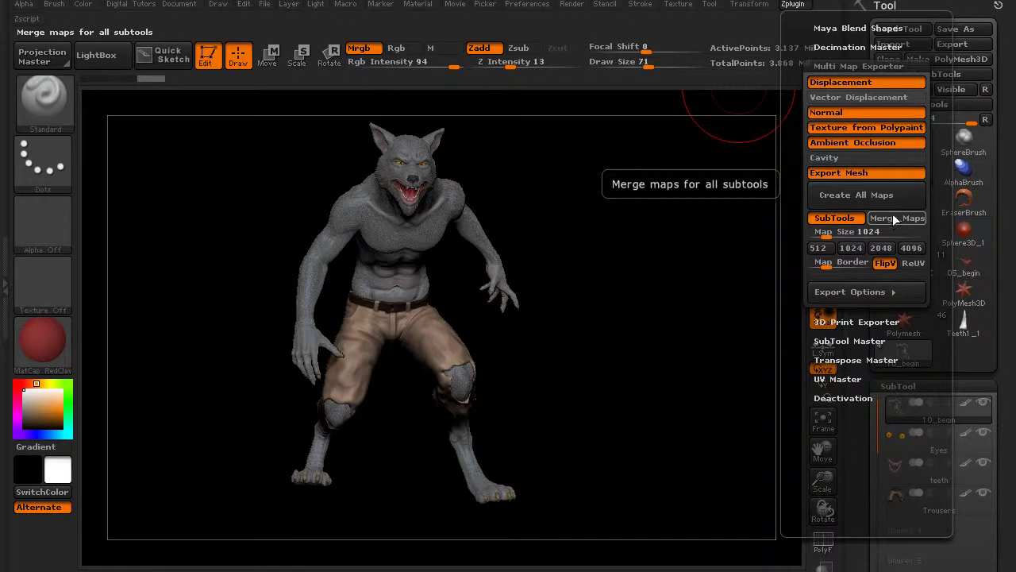
left_click_drag(812, 219, 812, 208)
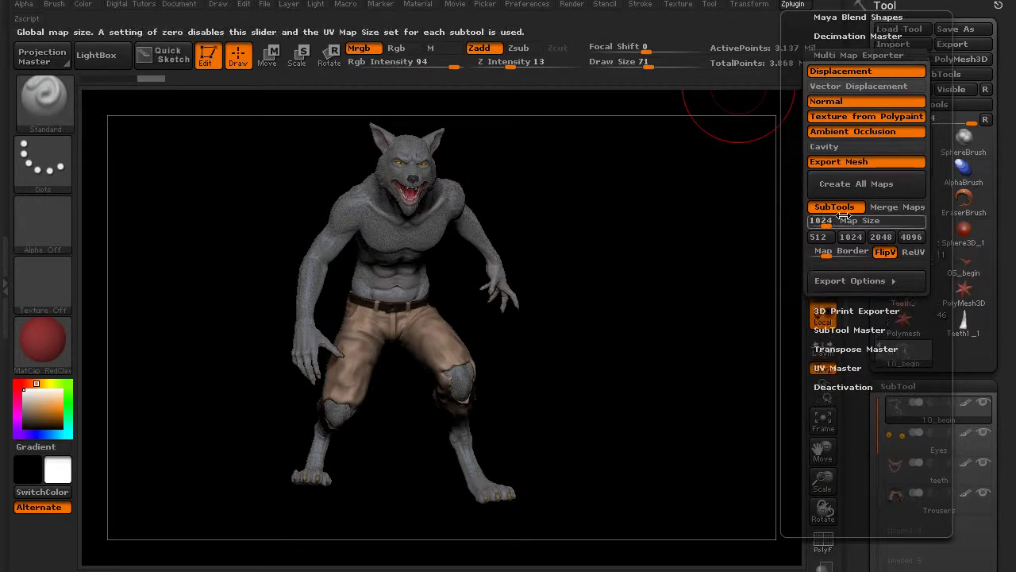
left_click(881, 239)
left_click(846, 241)
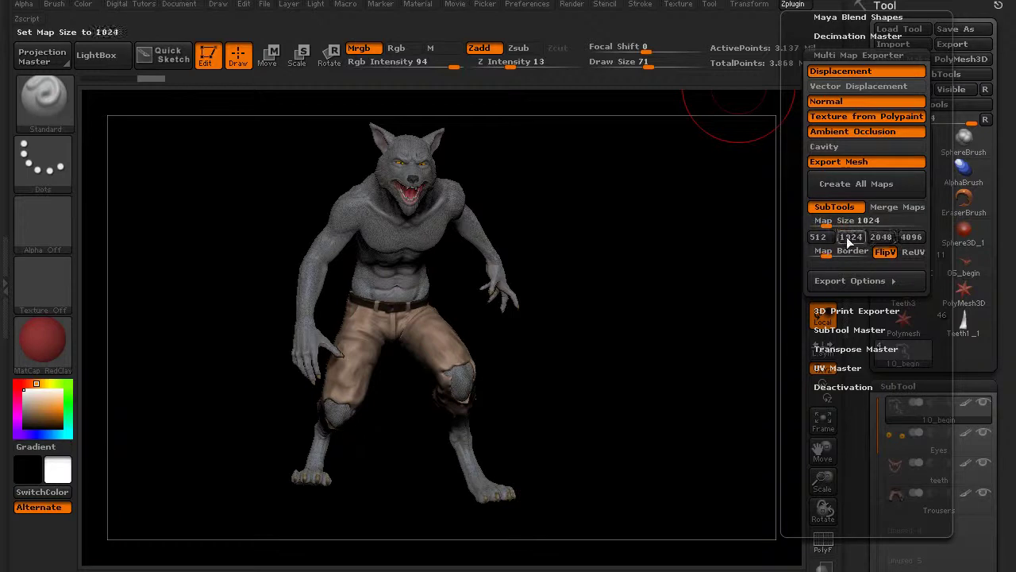
left_click_drag(829, 222, 857, 222)
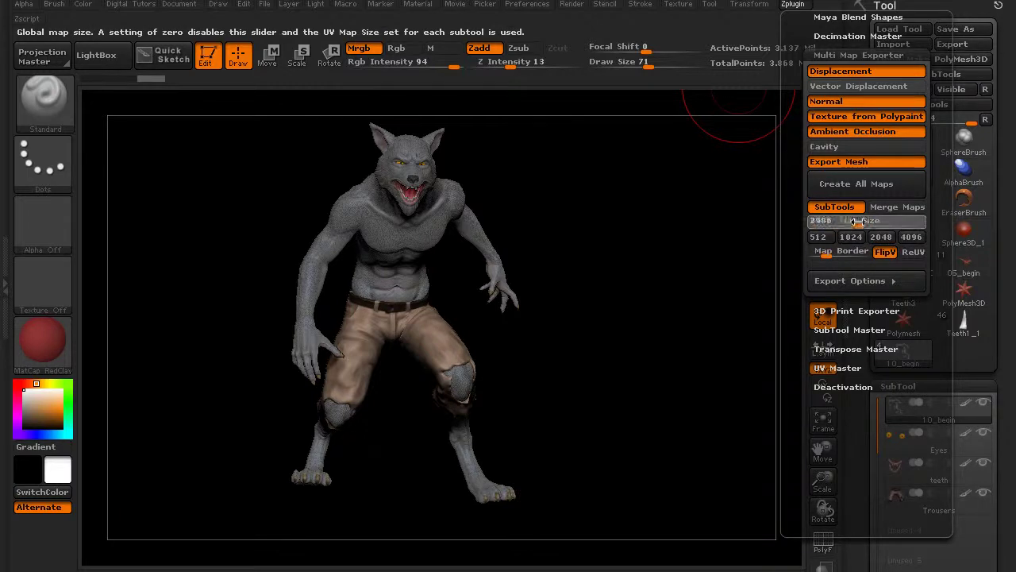
left_click(851, 236)
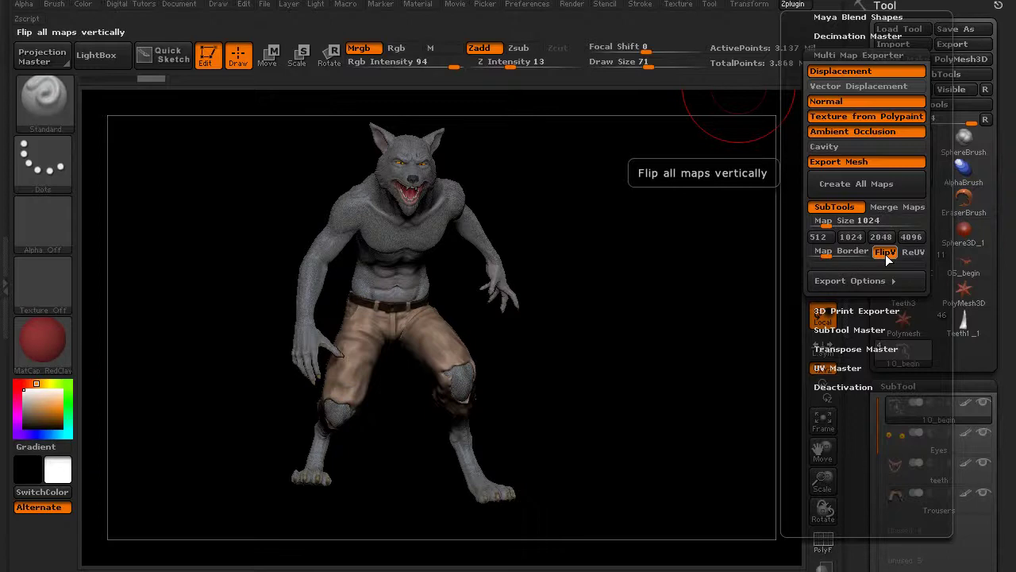
left_click(885, 252)
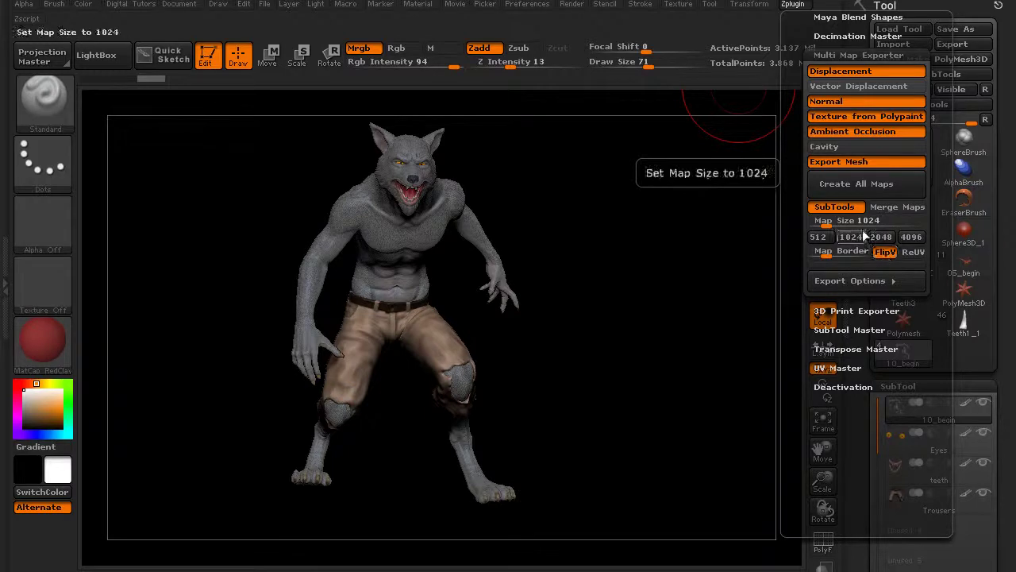
Examine the export file options for bit-depth formats, map type suffixes and UV tile ID format, then cancel them
left_click(840, 276)
left_click_drag(800, 270, 800, 144)
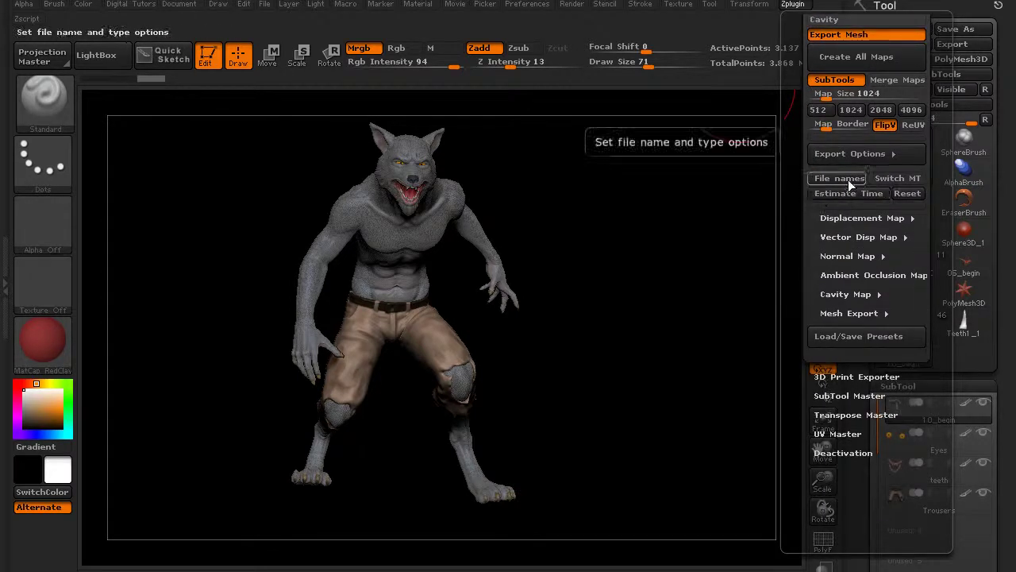
left_click(848, 179)
left_click(390, 88)
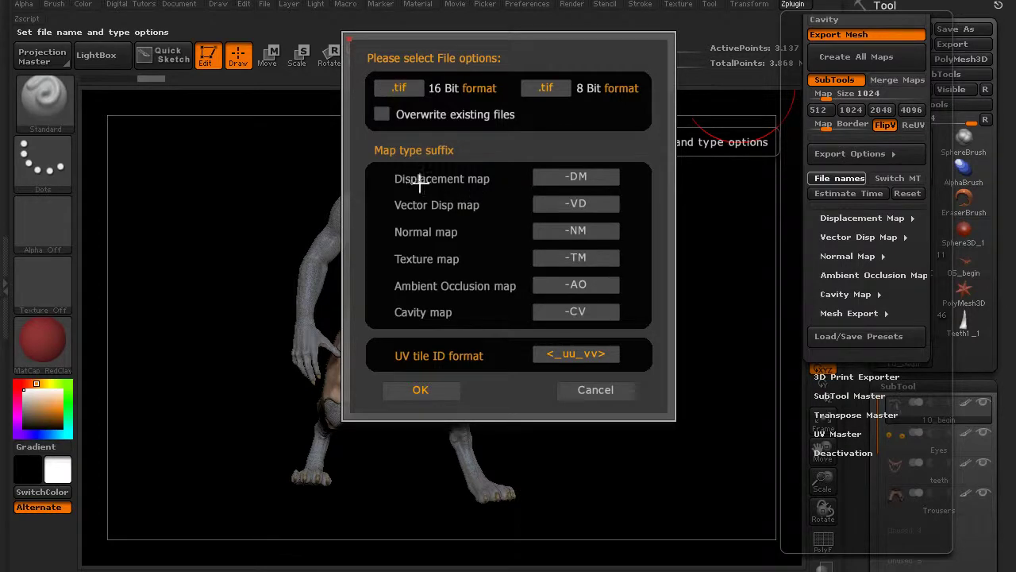
left_click(552, 180)
left_click(580, 356)
left_click(582, 389)
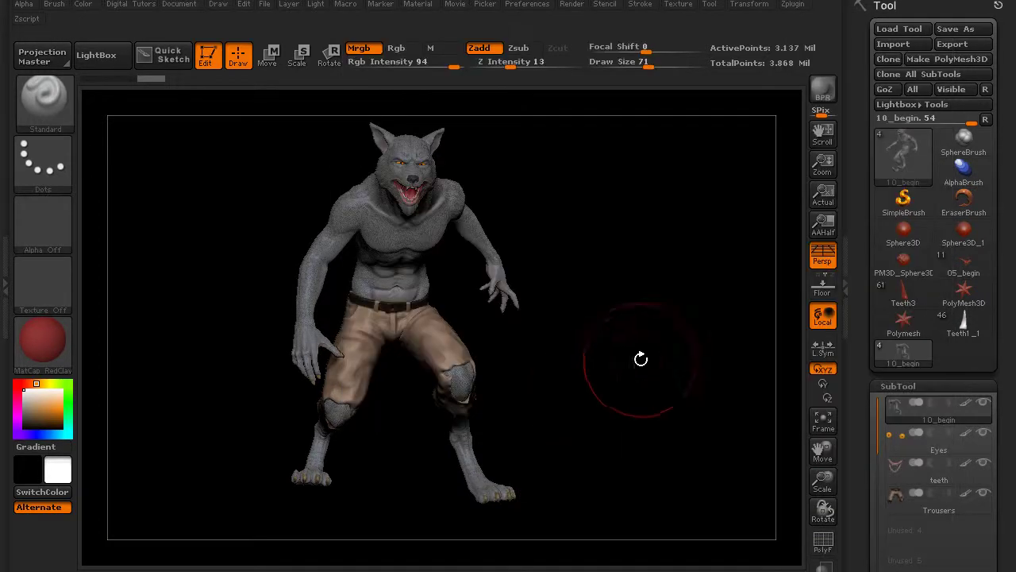
Return to the Multi Map Exporter and examine its displacement map export settings
left_click(802, 6)
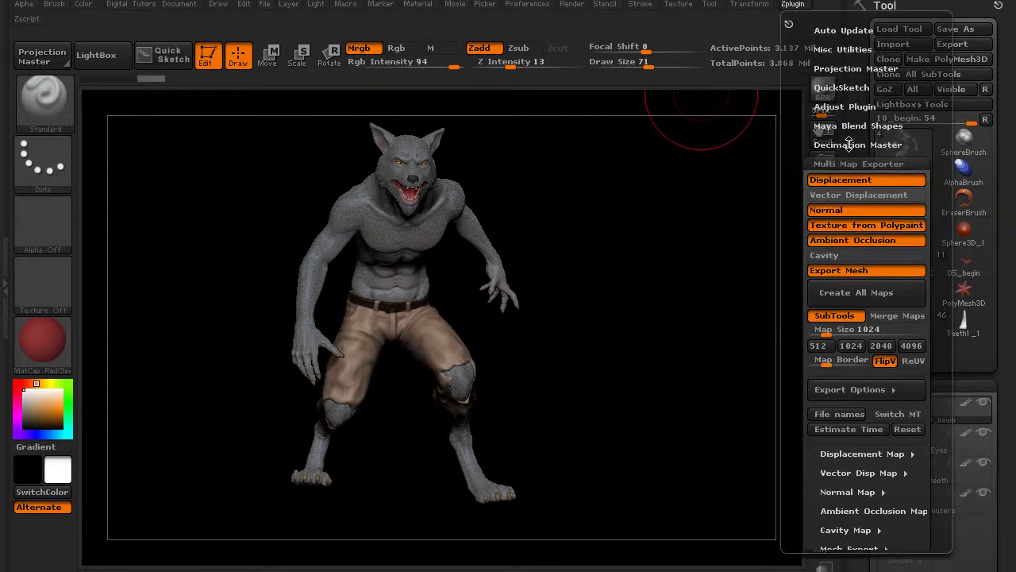
scroll(817, 404, "down", 3)
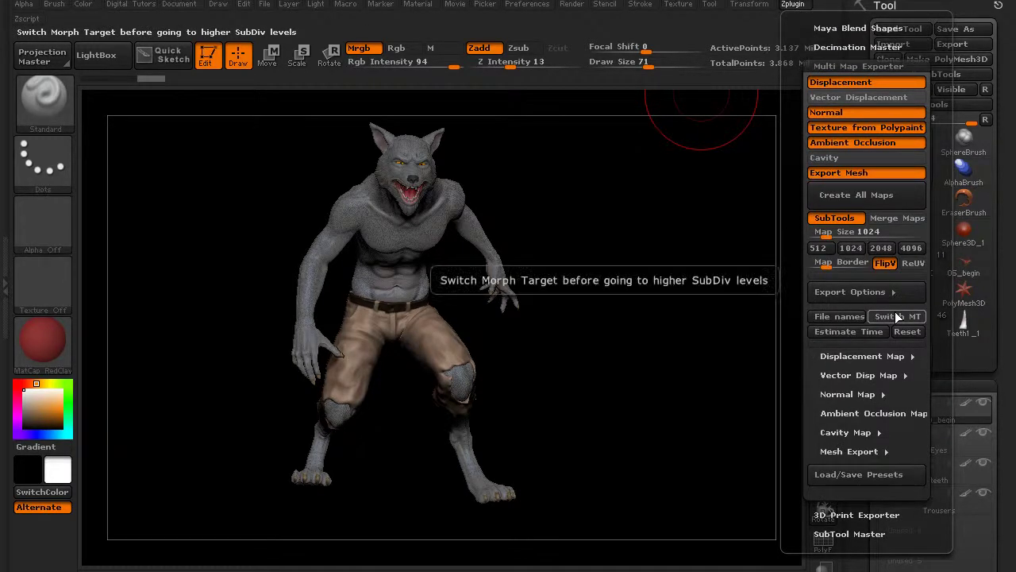
left_click(864, 356)
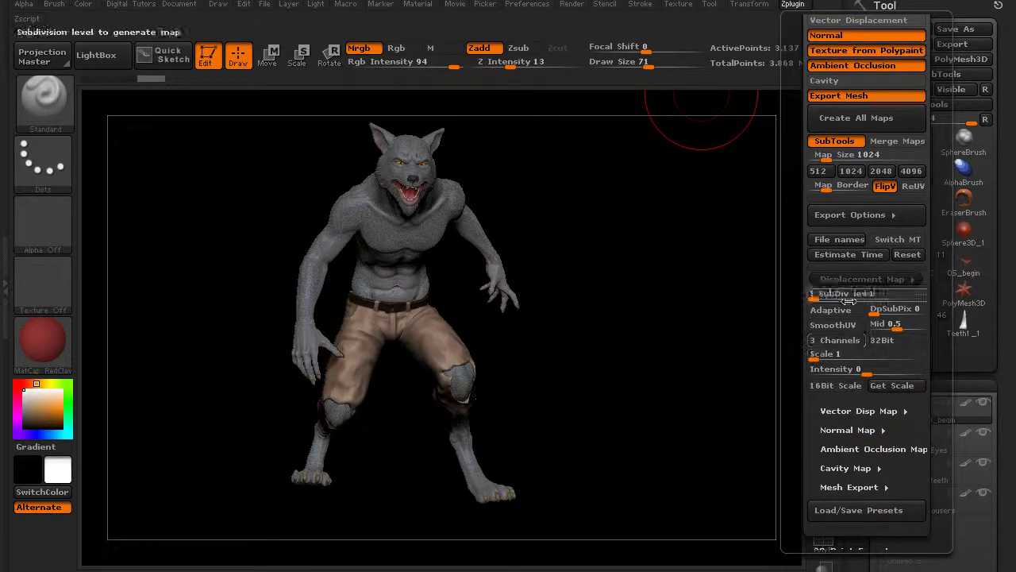
left_click(870, 279)
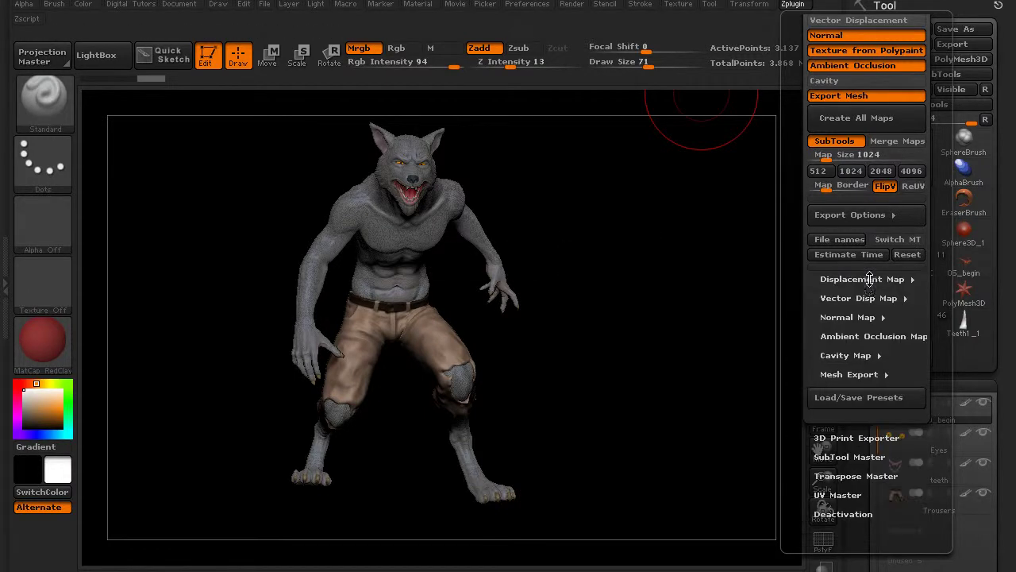
Enable Tangent and disable Adaptive in the normal map export settings
left_click(857, 317)
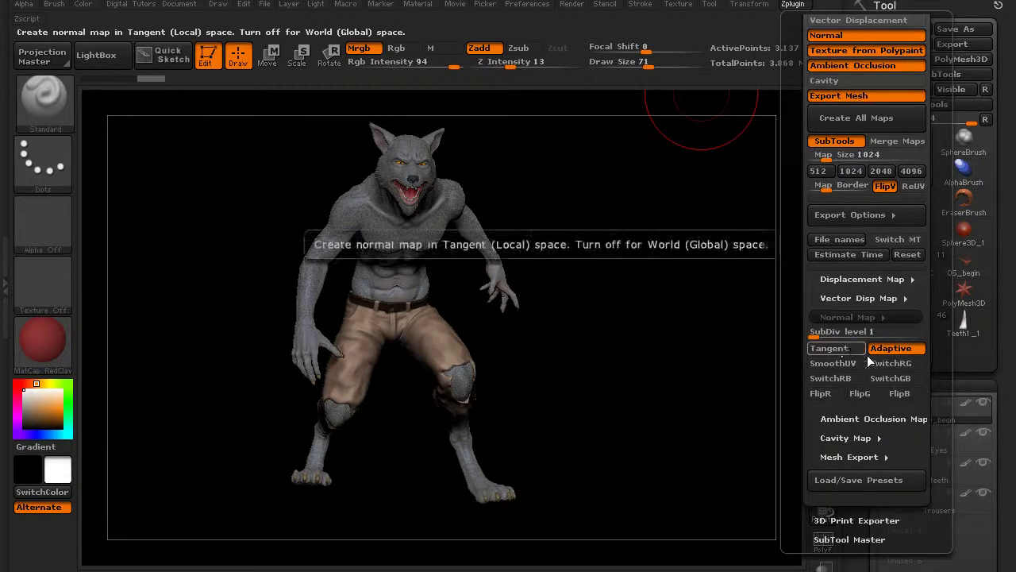
left_click(843, 351)
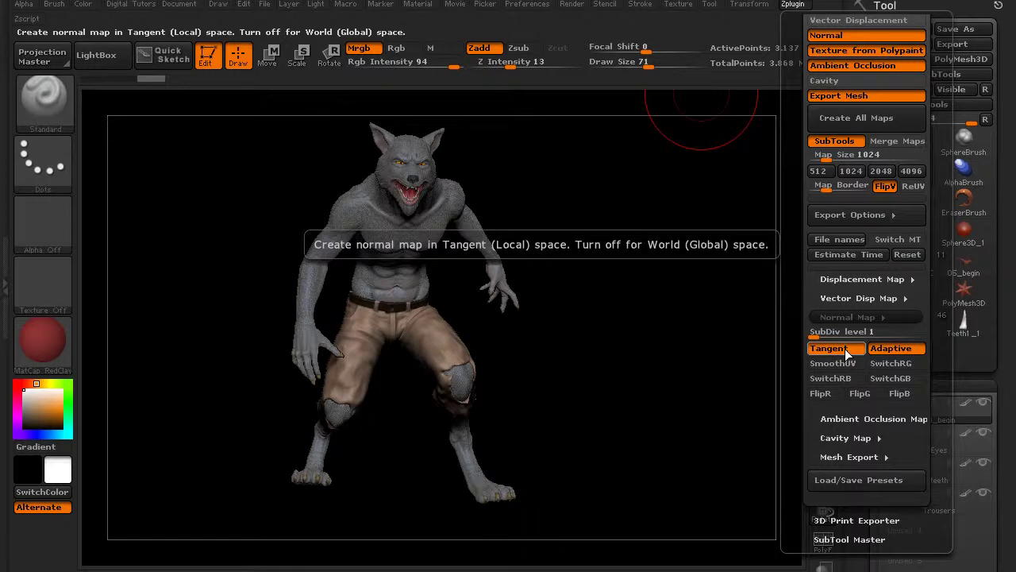
left_click(876, 350)
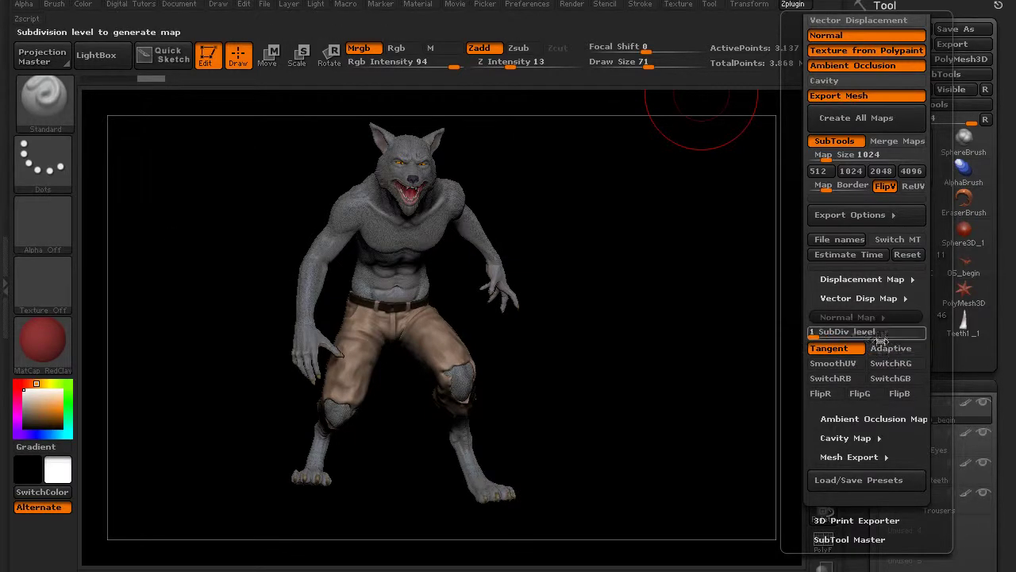
left_click(870, 316)
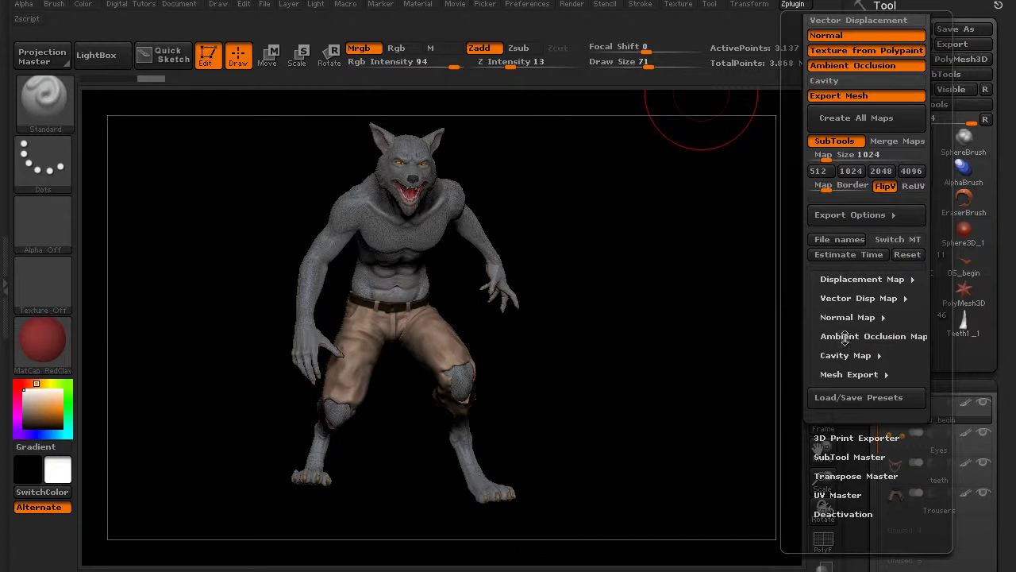
Examine the ambient occlusion map settings and the mesh export settings
left_click(853, 336)
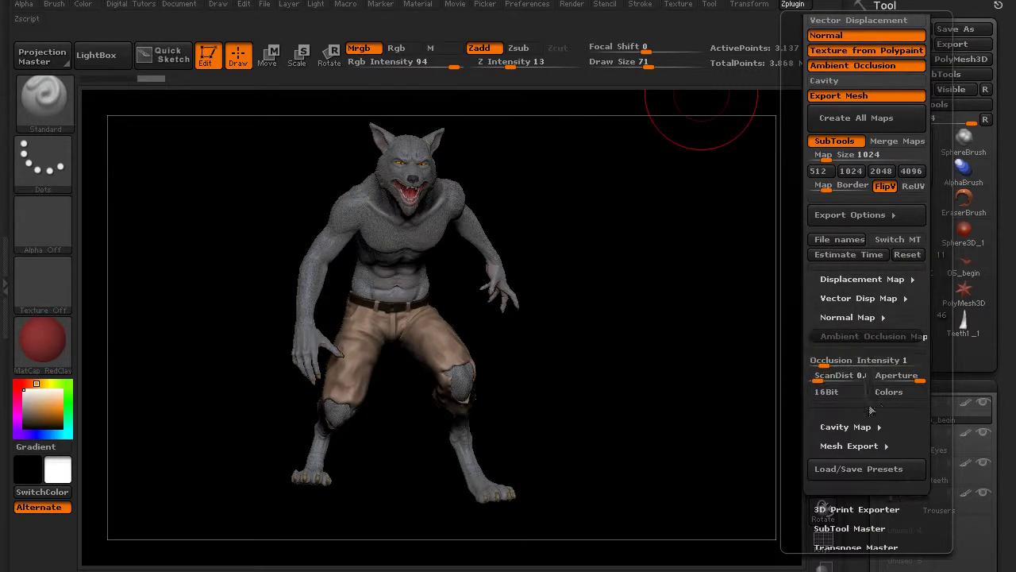
left_click(866, 335)
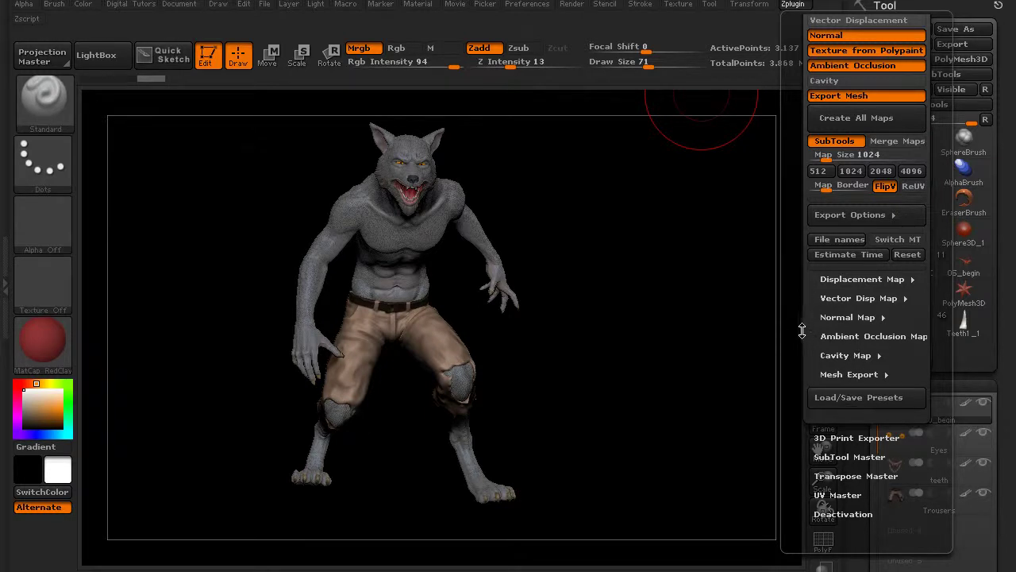
left_click(846, 373)
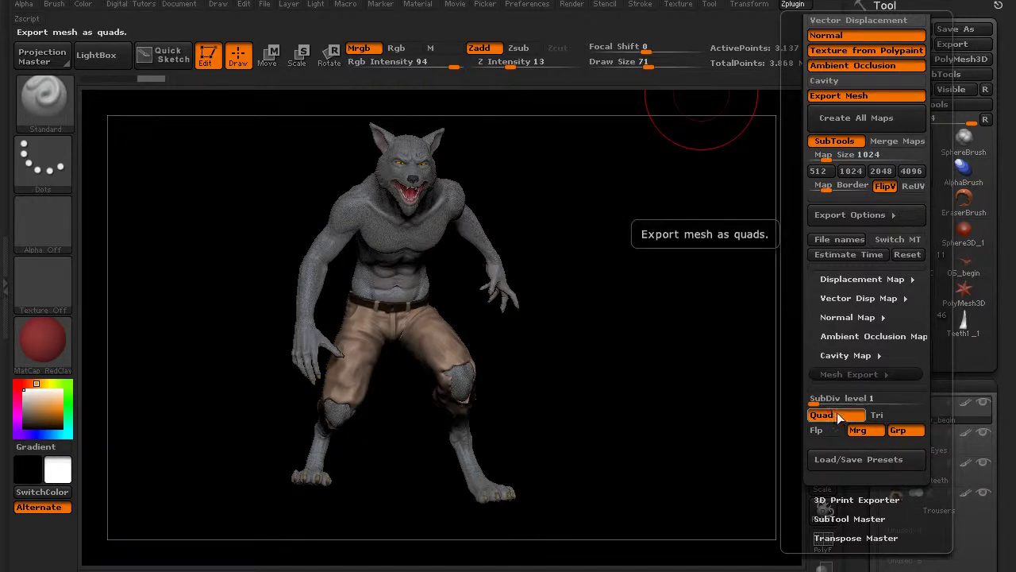
left_click(869, 375)
Start creating all maps and make a new save folder named MultiMap inside Working Faster in ZBrush, opening it as the destination
left_click_drag(807, 306, 809, 378)
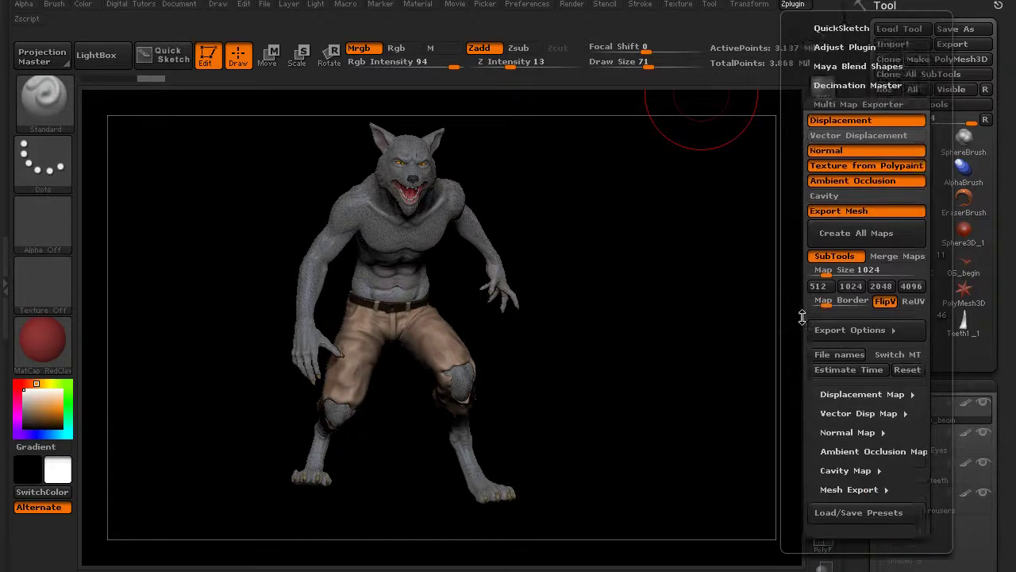
left_click(869, 236)
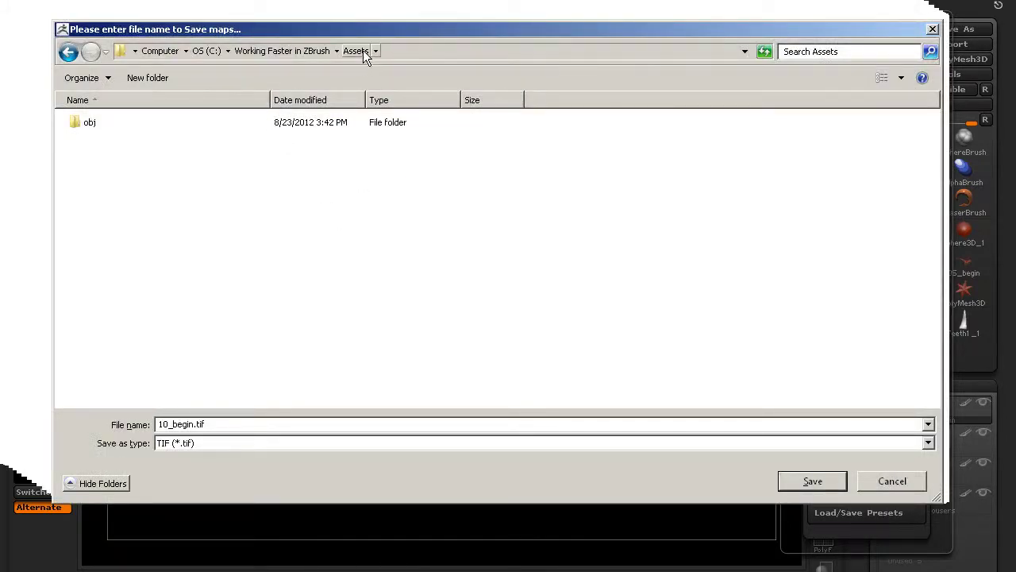
left_click(313, 52)
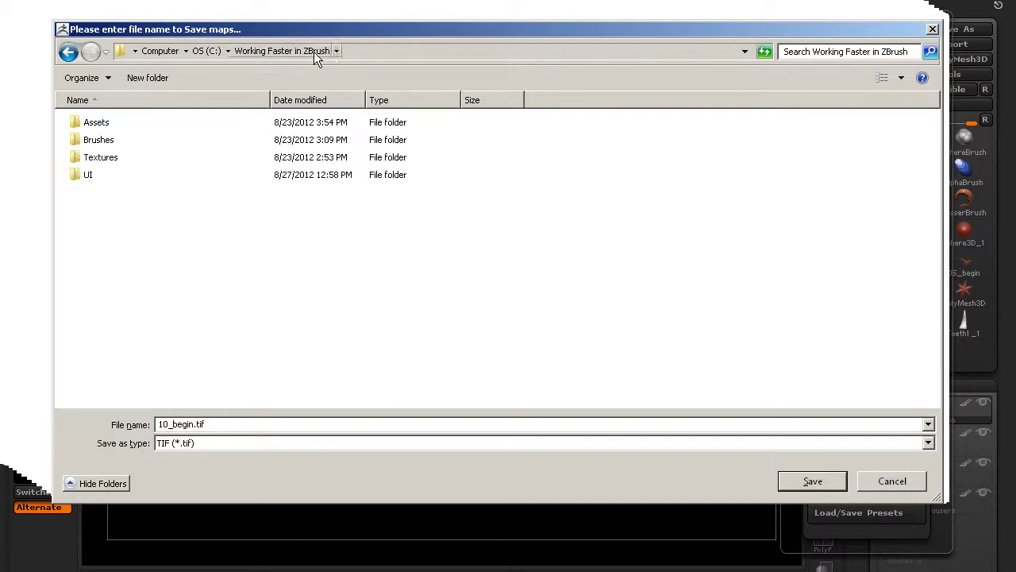
left_click(147, 78)
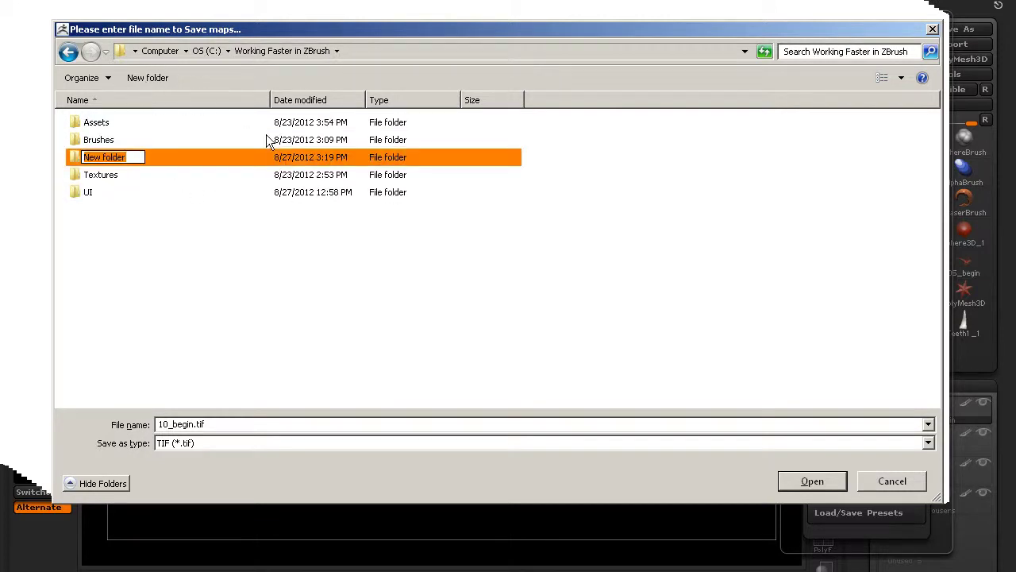
type("Mul")
type("ap")
key("Return")
double_click(117, 158)
Name the map export wolf and save it as TIF to run the batch export of all maps and meshes
double_click(184, 425)
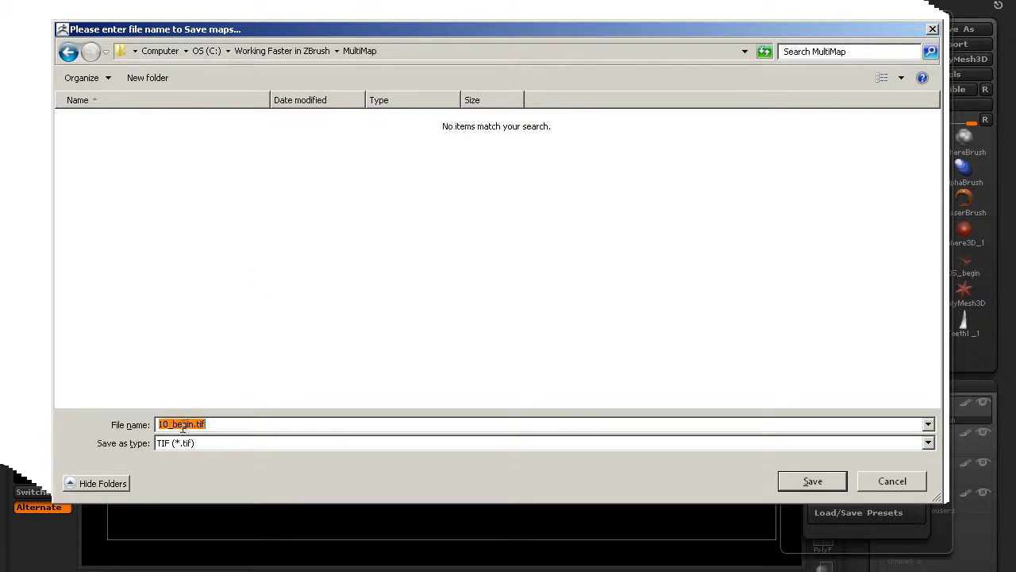
left_click_drag(193, 423, 158, 424)
type("wolf")
left_click(814, 481)
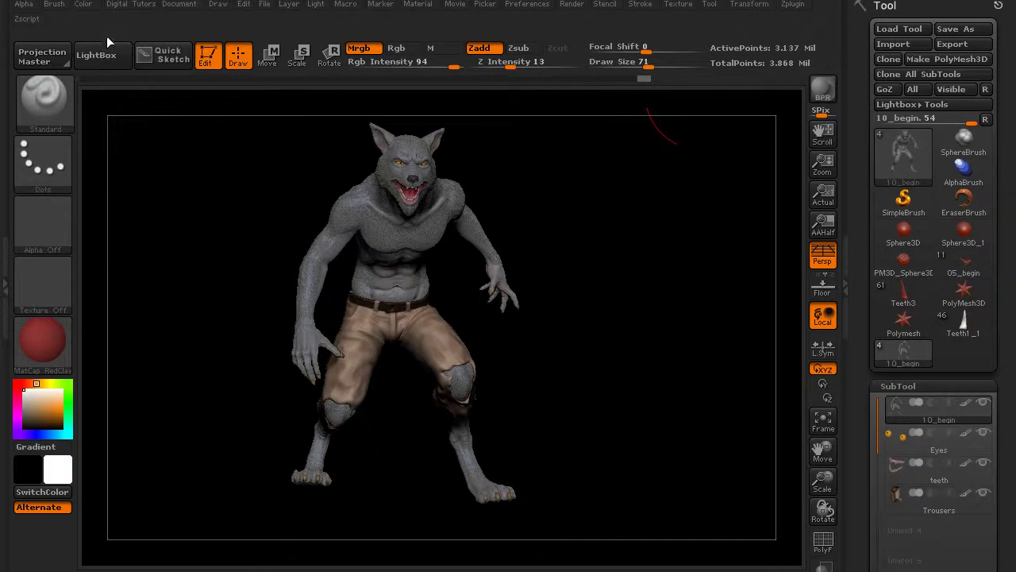
Switch to the MultiMap folder in Windows Explorer and examine the exported OBJ meshes for the trousers, body and eyes
left_click(796, 6)
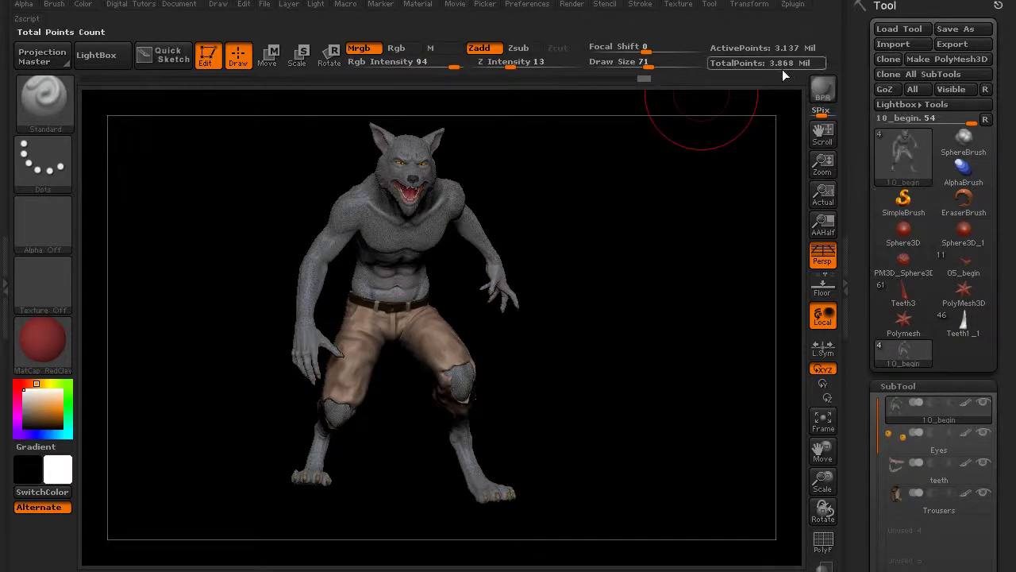
left_click(793, 5)
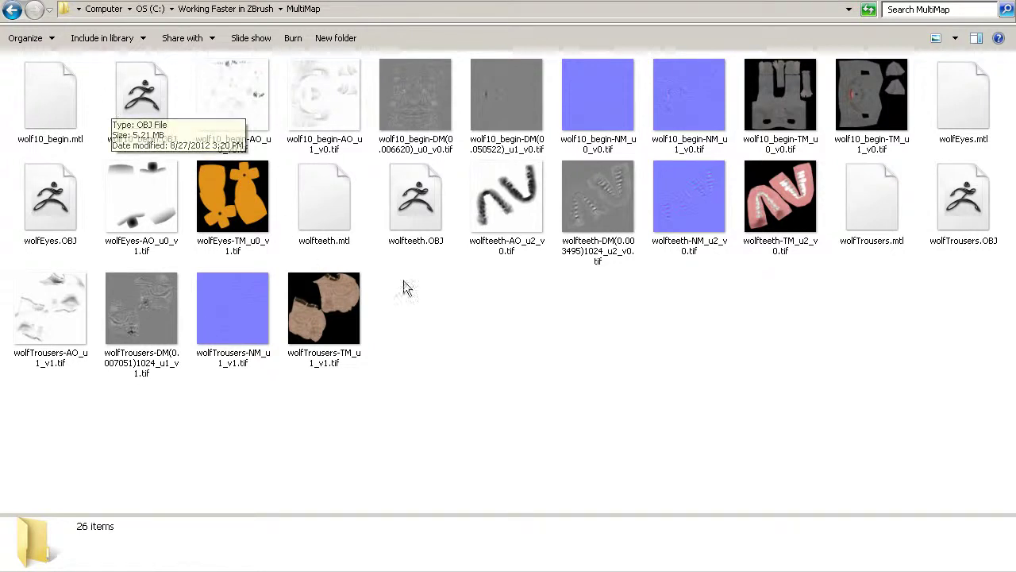
left_click(965, 215)
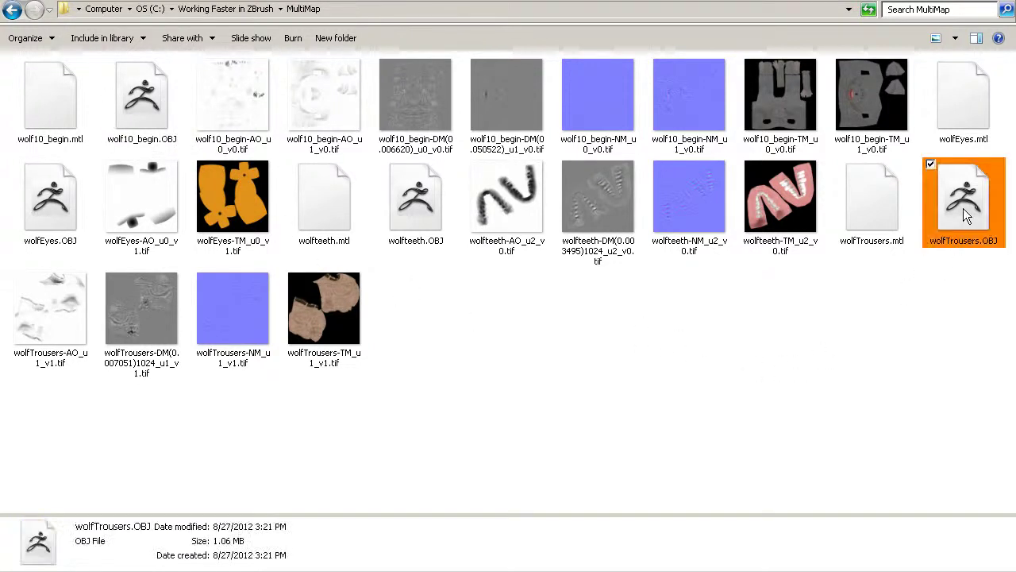
left_click(141, 119)
left_click(50, 221)
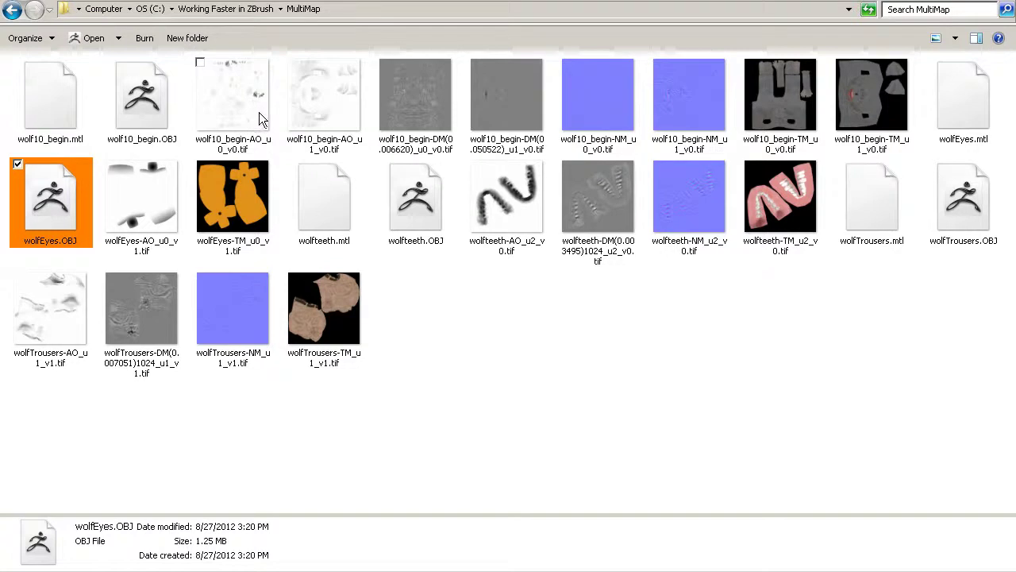
Examine the body's exported ambient occlusion, displacement and normal maps, plus the normal maps of the teeth and trousers
left_click(231, 107)
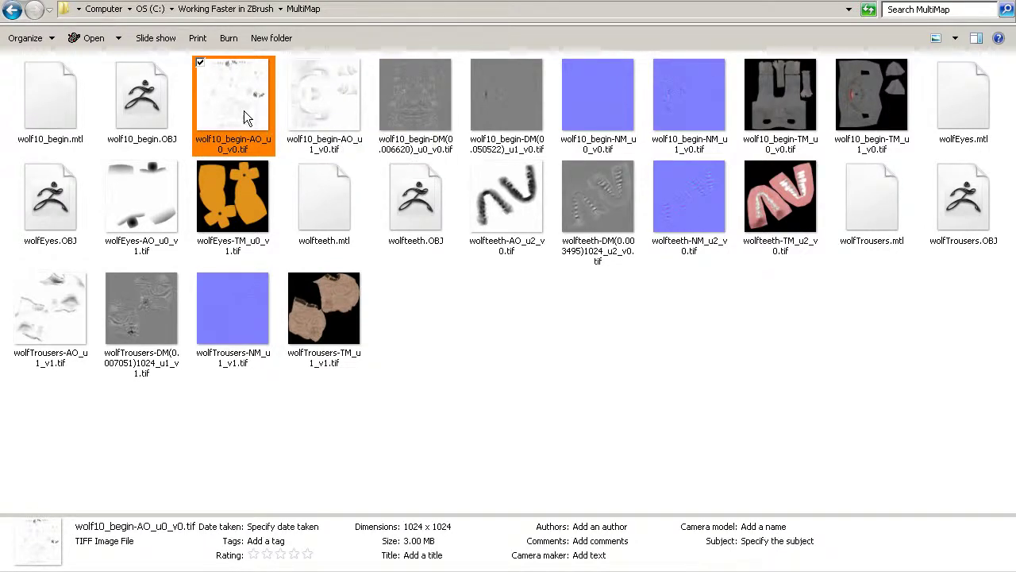
left_click(322, 108)
left_click(429, 108)
left_click(516, 111)
left_click(599, 97)
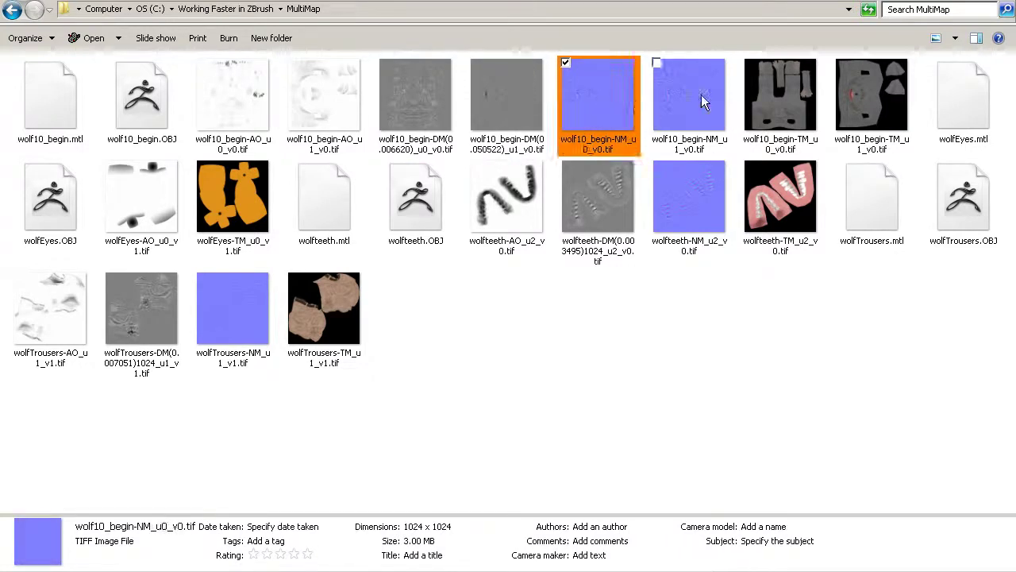
left_click(707, 95)
left_click(699, 208)
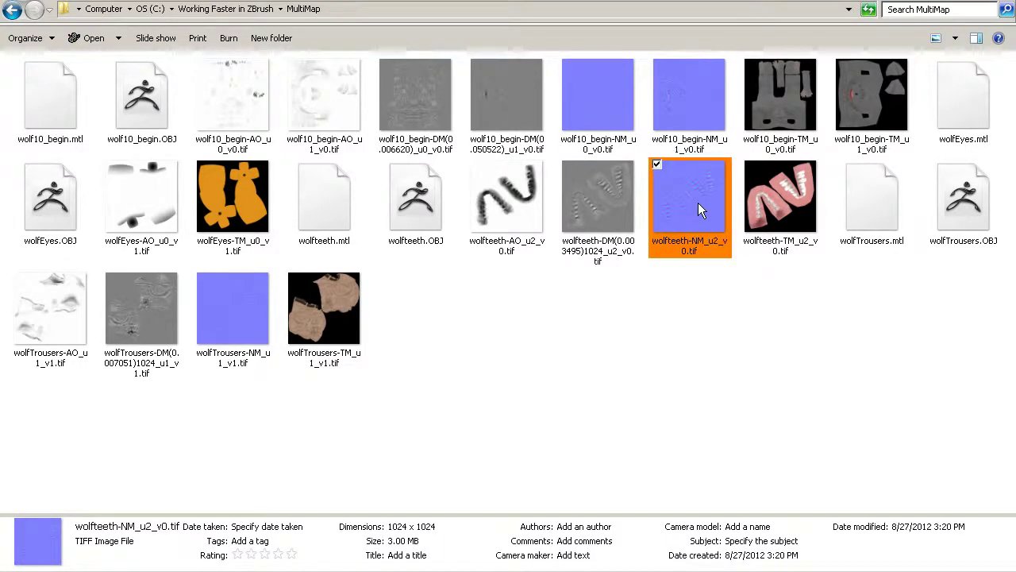
left_click(242, 308)
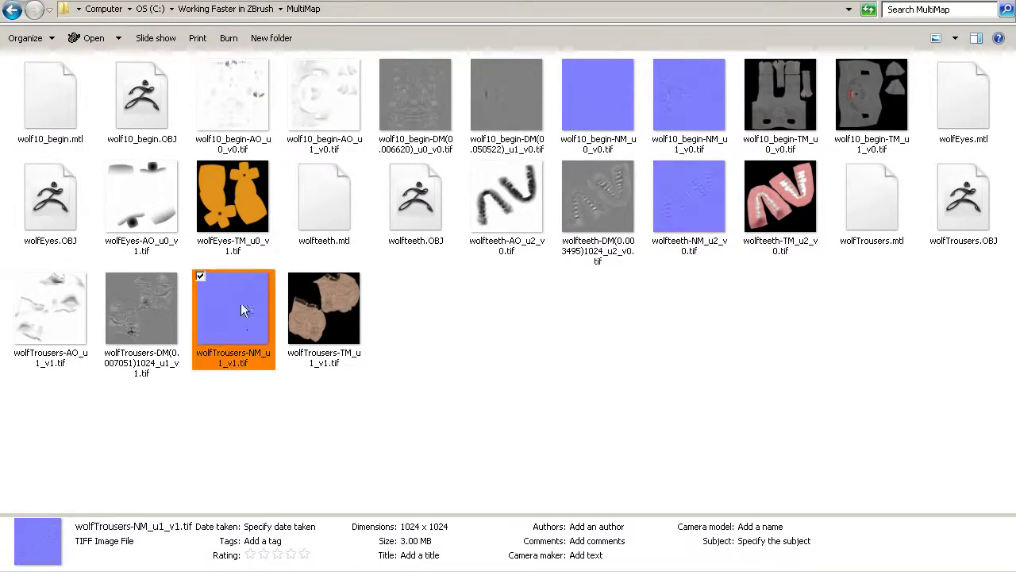
Examine the exported texture maps of the eyes, both body UV tiles and the trousers
left_click(238, 194)
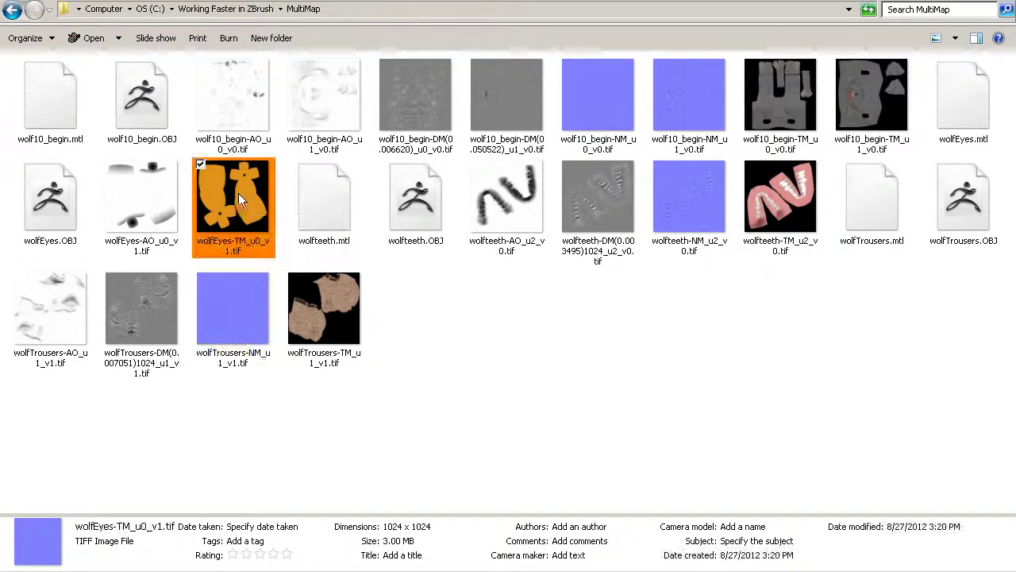
left_click(786, 121)
left_click(869, 103)
left_click(774, 124)
left_click(864, 119)
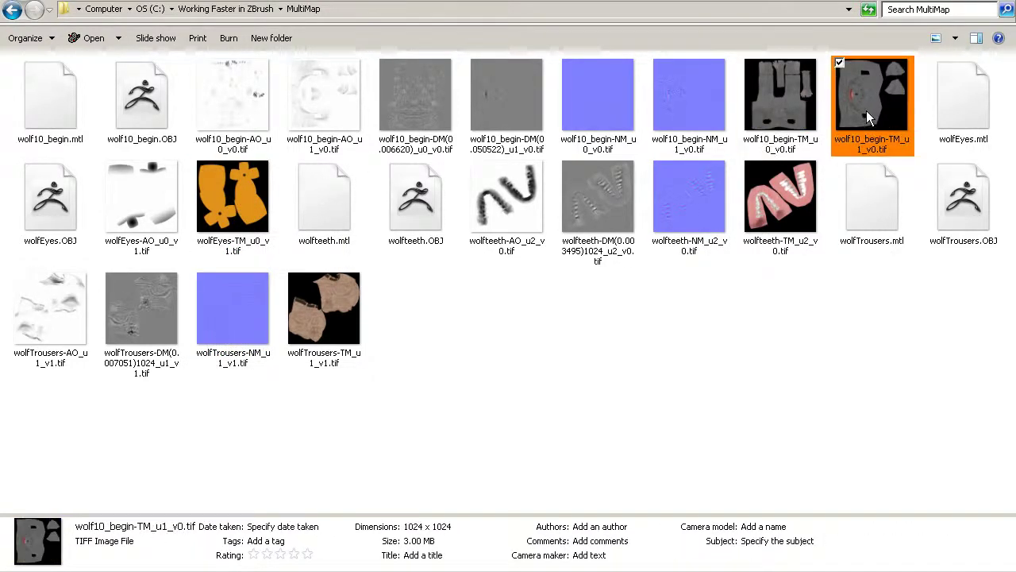
left_click(786, 113)
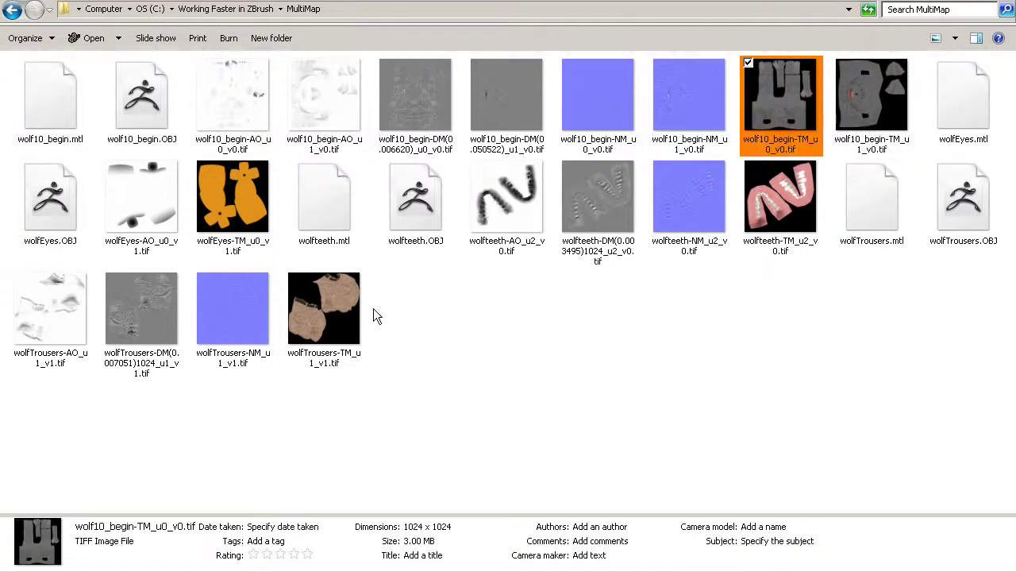
left_click(325, 314)
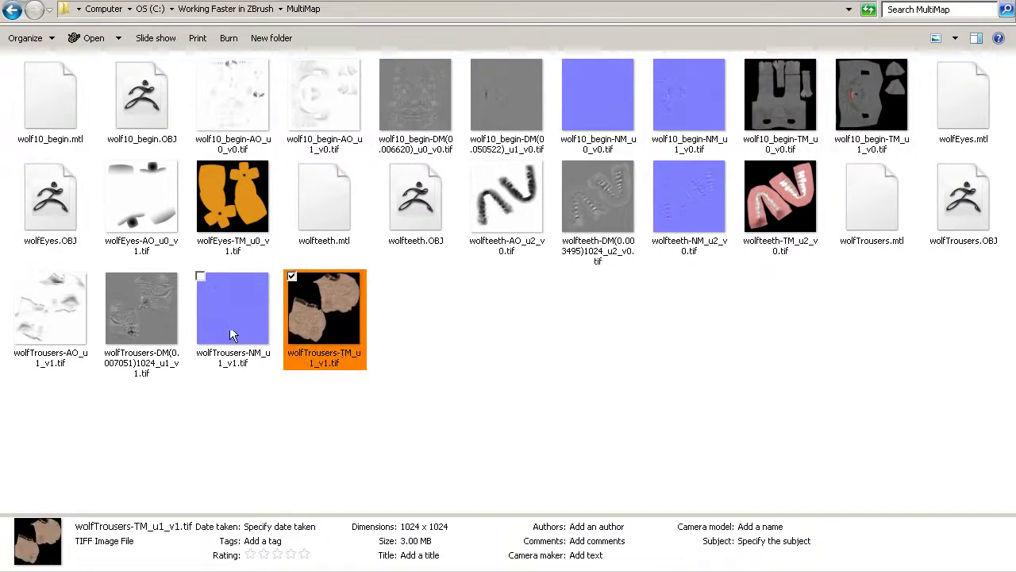
Check the trousers' displacement and normal maps and look over the complete set of exported files
left_click(155, 329)
left_click(209, 334)
left_click_drag(665, 421, 242, 331)
left_click_drag(985, 373, 18, 82)
left_click(582, 399)
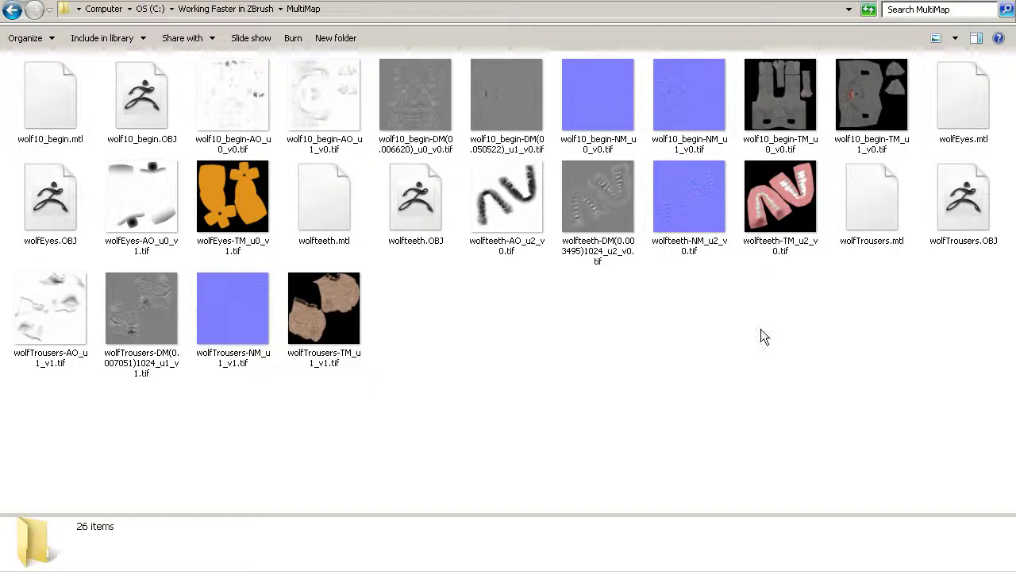
Switch back to ZBrush and review the Multi Map Exporter's map types, size options and preset controls
left_click(979, 1)
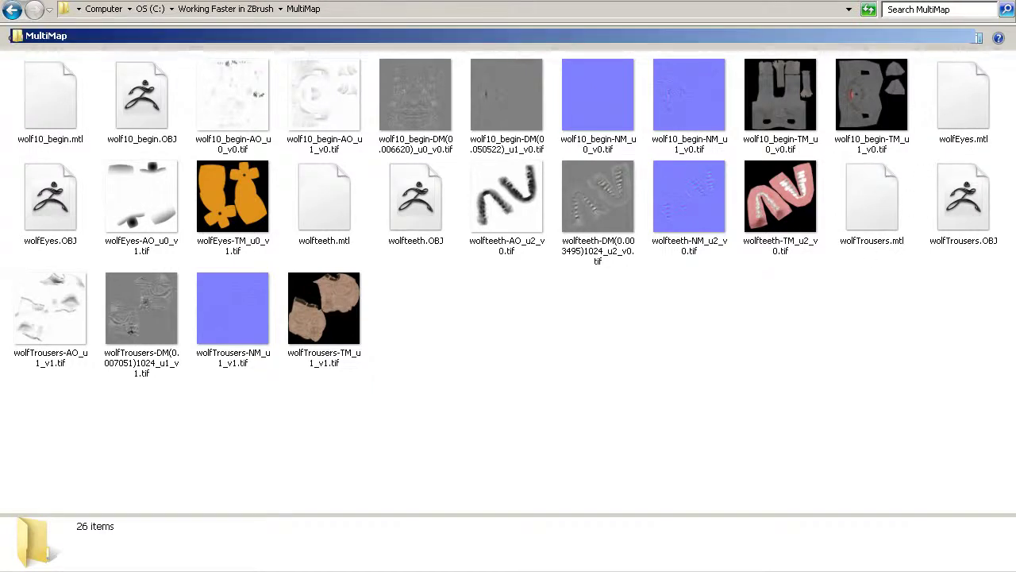
left_click(794, 4)
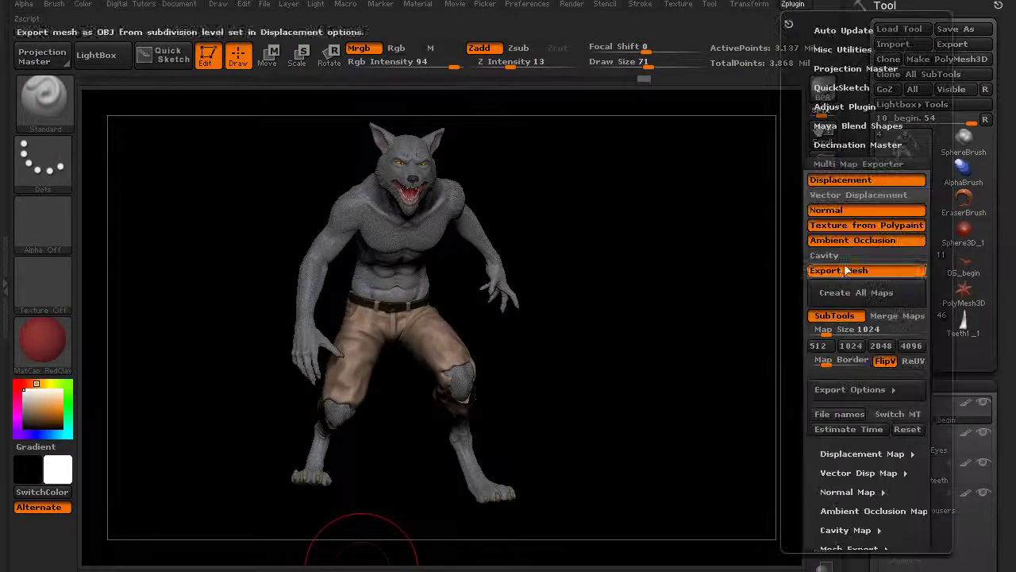
left_click_drag(796, 306, 806, 187)
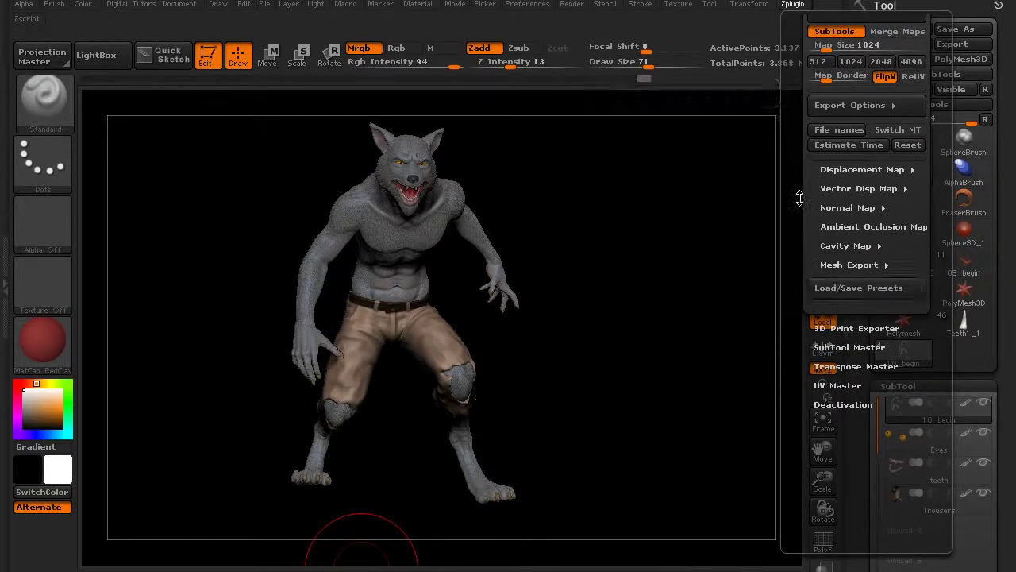
left_click_drag(800, 198, 794, 291)
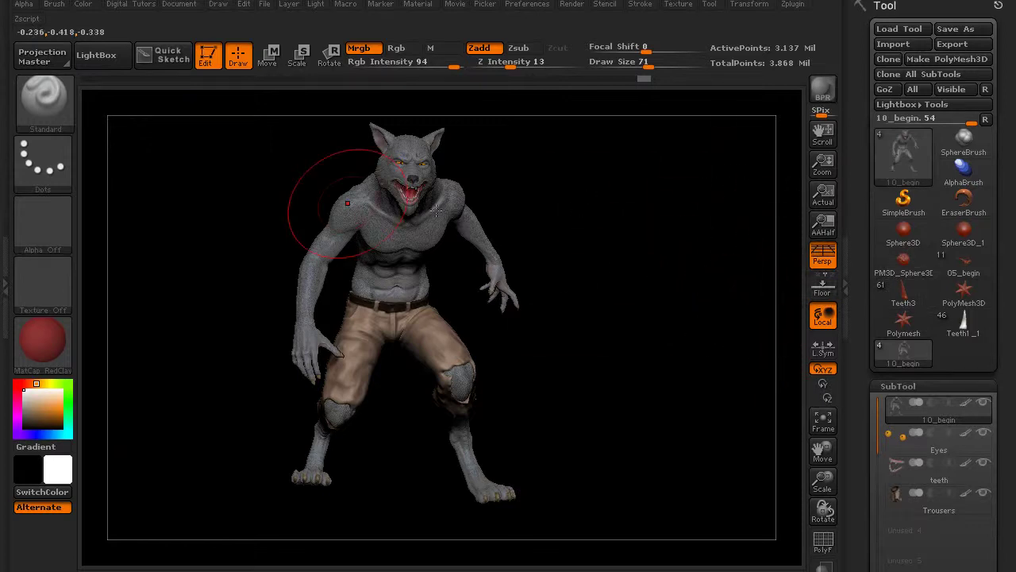
Review the werewolf's subtool list and inspect the model from several angles
left_click_drag(681, 232, 666, 243)
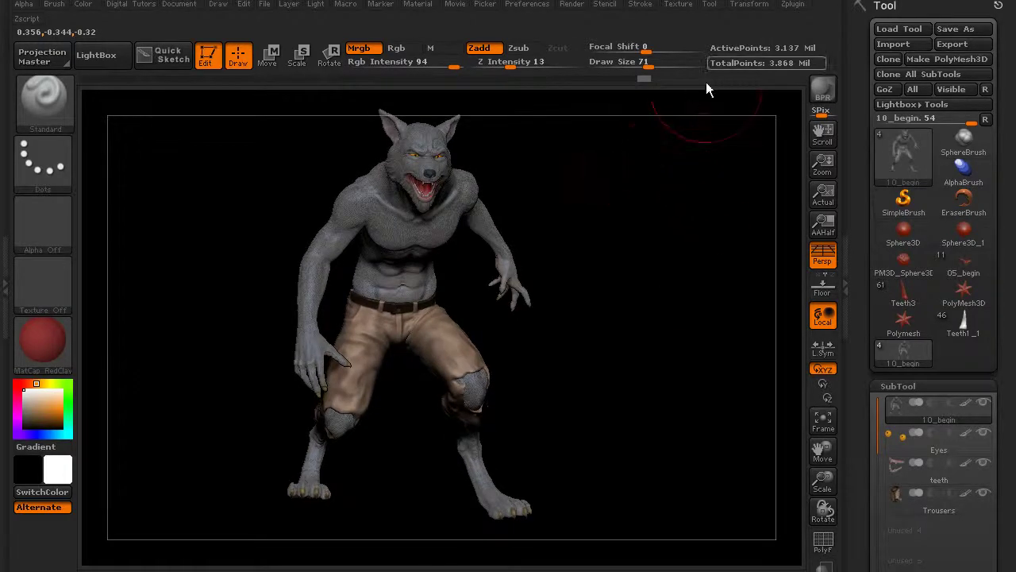
left_click_drag(858, 203, 864, 109)
mouse_move(980, 231)
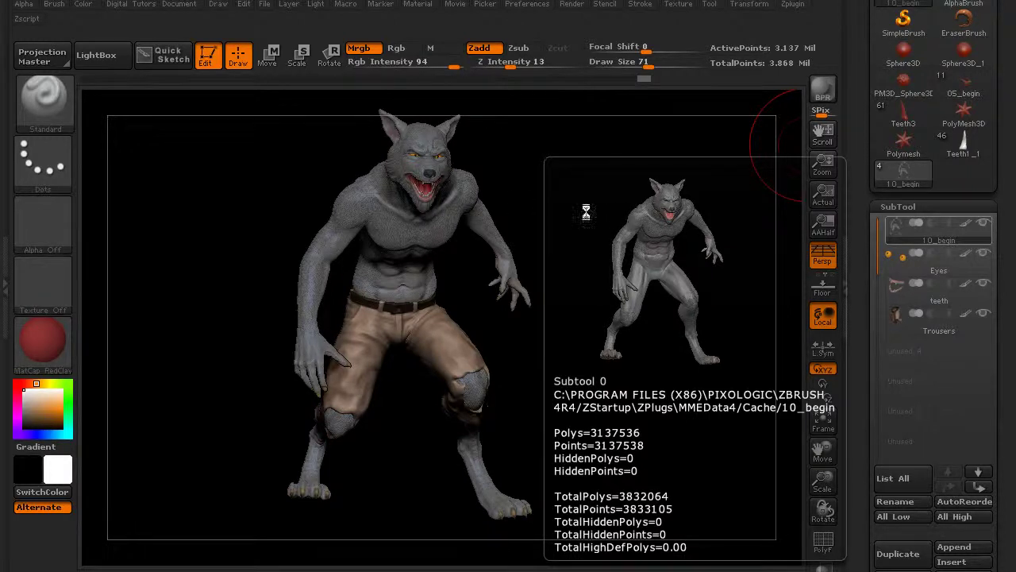
left_click_drag(531, 188, 528, 195)
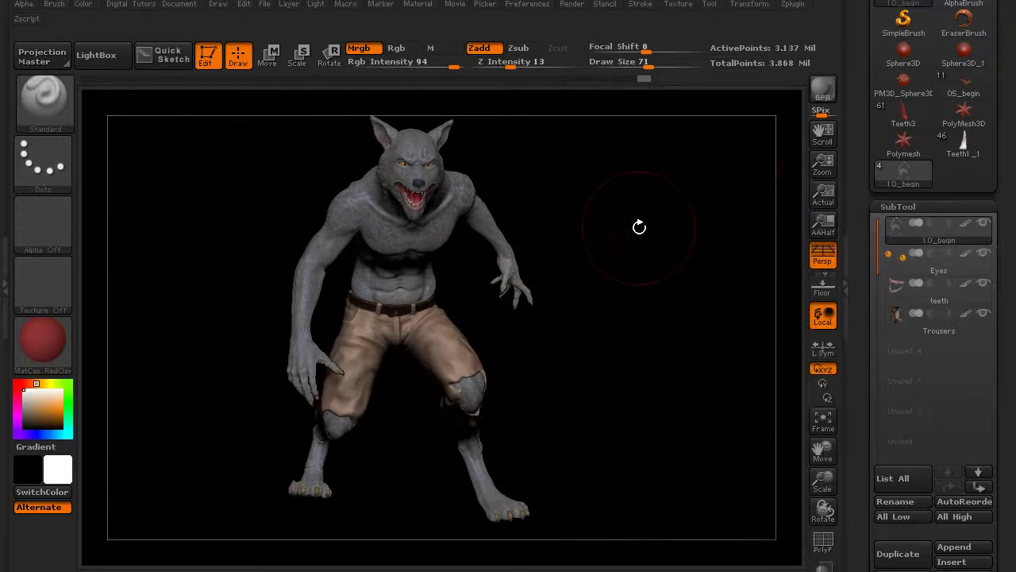
mouse_move(646, 265)
left_mouse_down()
mouse_move(640, 254)
mouse_move(638, 262)
mouse_move(647, 257)
left_mouse_up()
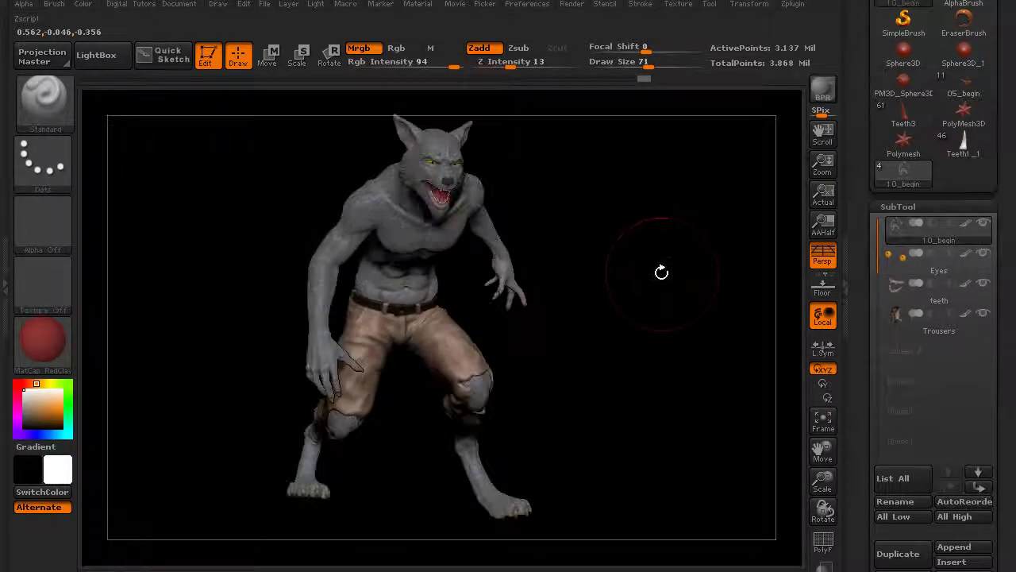